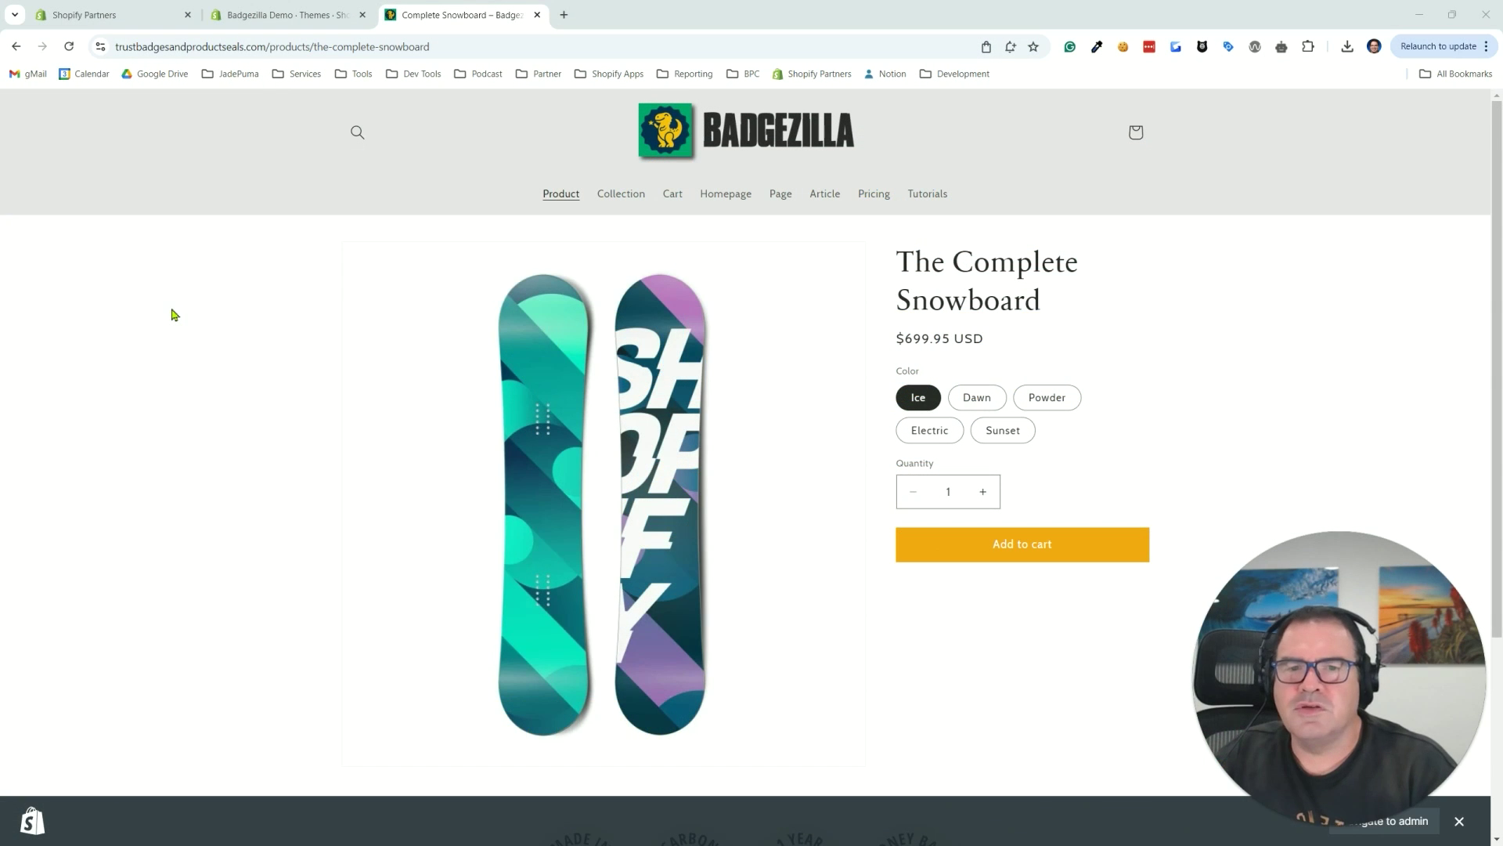
Step: Reload The Complete Snowboard storefront page and check the four trust badges below the product
{"action": "scroll", "coordinate": [175, 317], "scroll_direction": "down", "scroll_amount": 2}
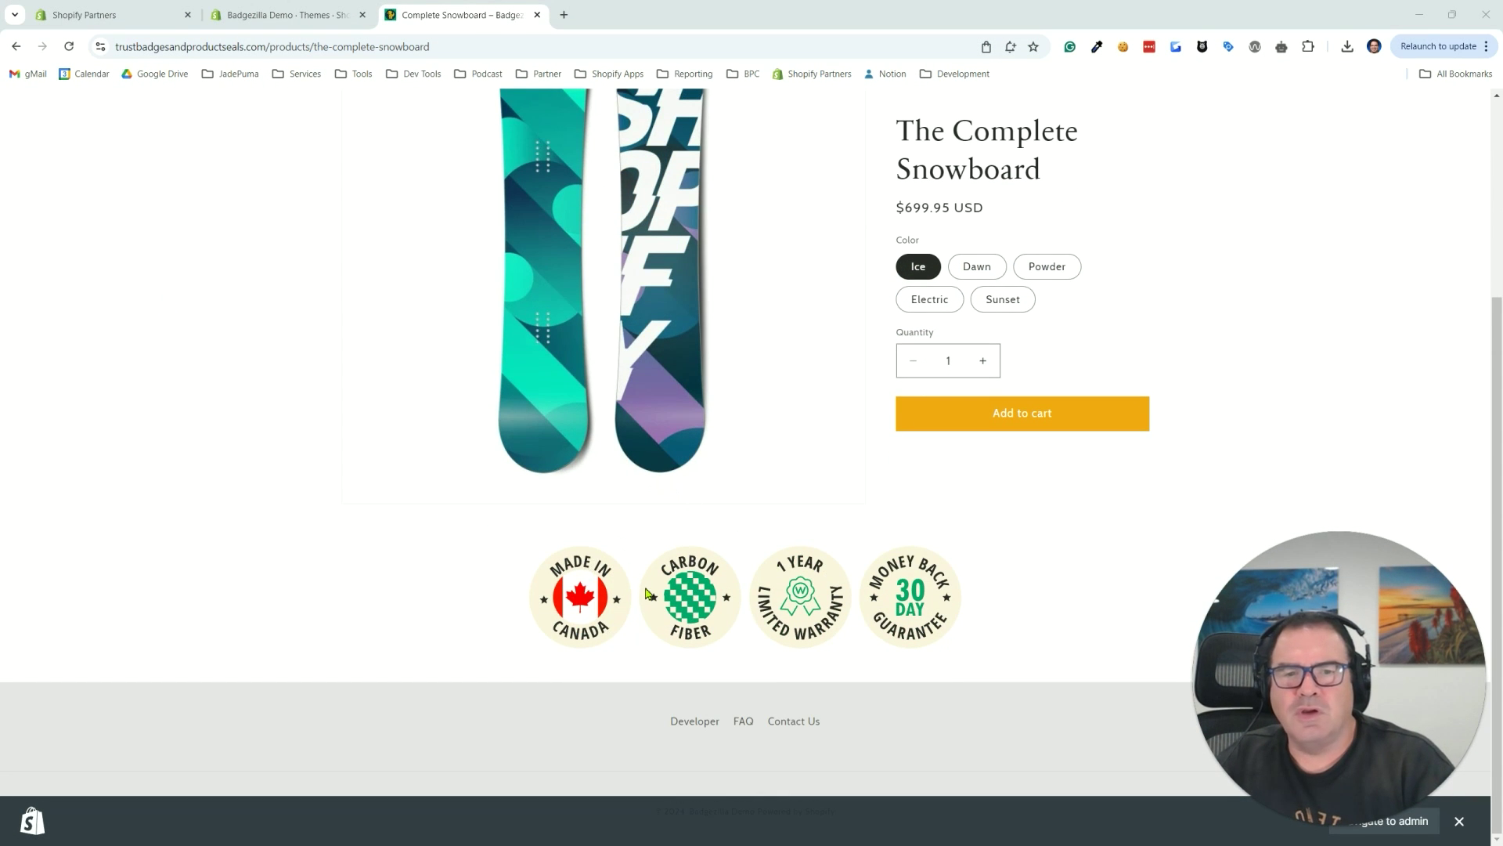
{"action": "key", "text": "F5"}
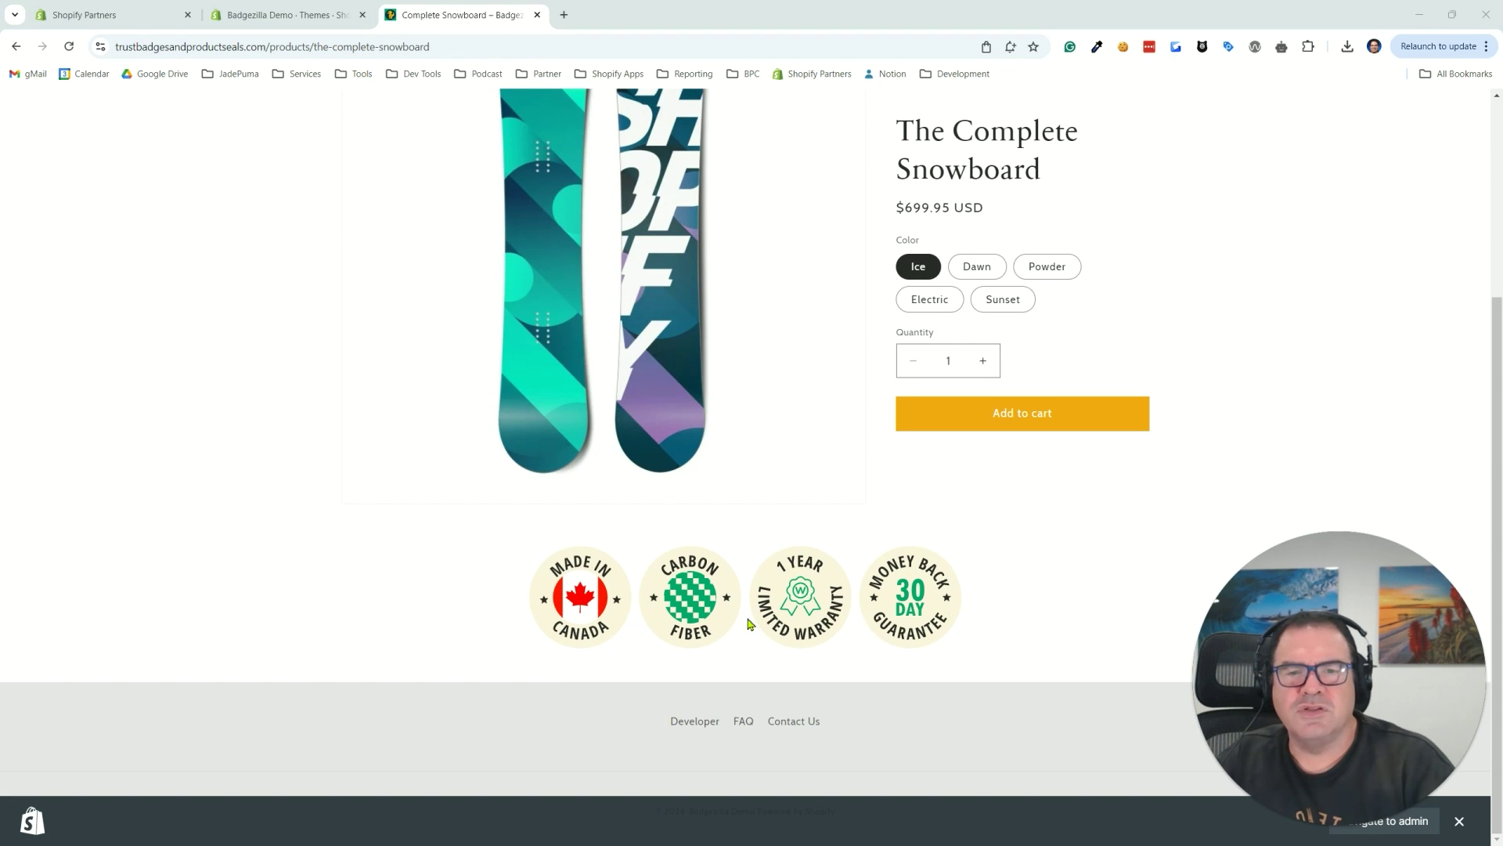
{"action": "scroll", "coordinate": [616, 460], "scroll_direction": "up", "scroll_amount": 2}
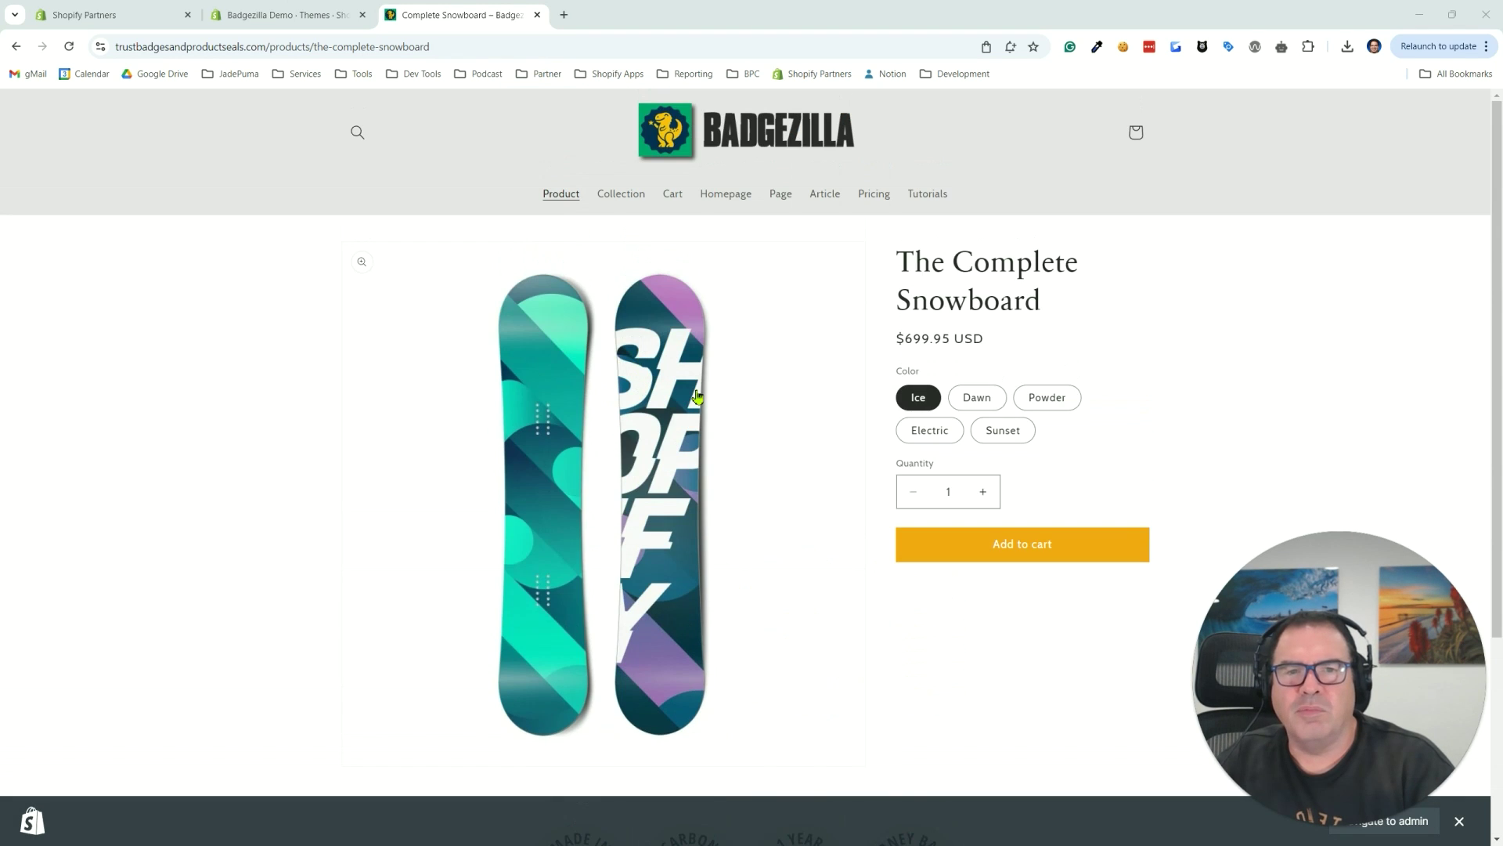
{"action": "scroll", "coordinate": [699, 460], "scroll_direction": "down", "scroll_amount": 2}
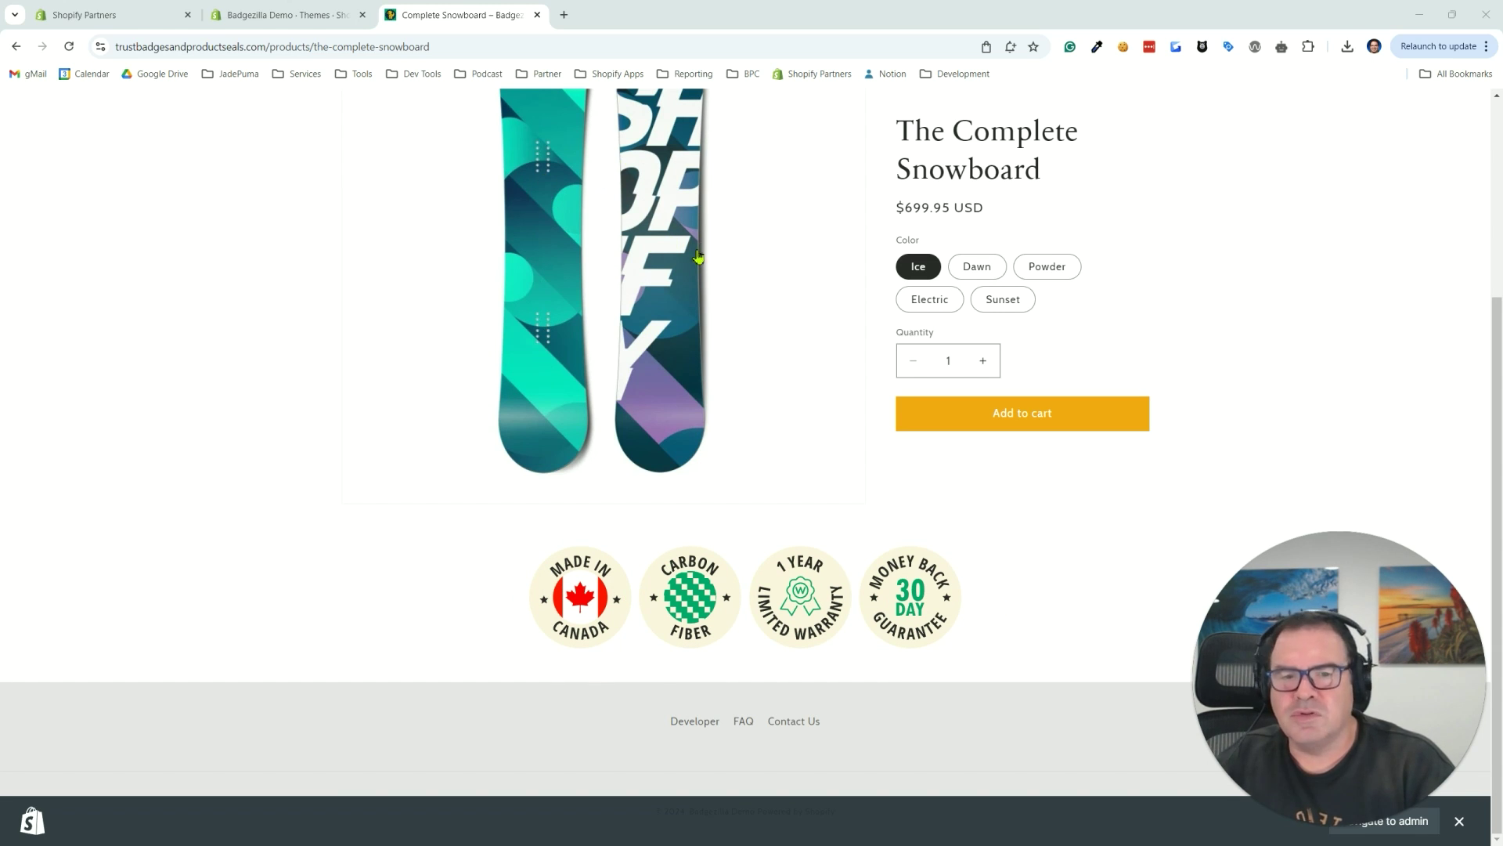
{"action": "scroll", "coordinate": [670, 485], "scroll_direction": "up", "scroll_amount": 1}
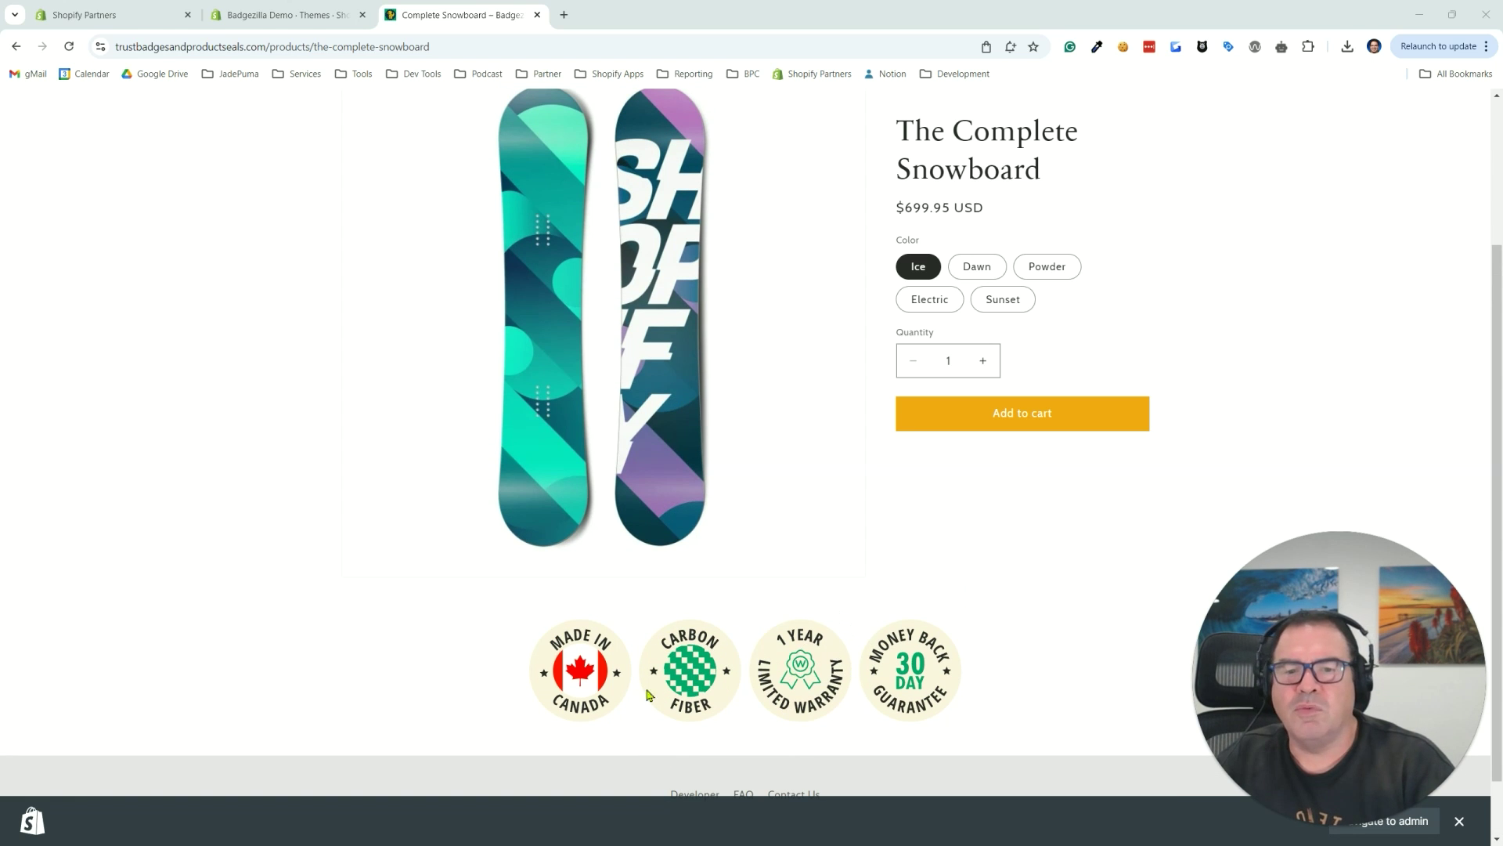
{"action": "scroll", "coordinate": [619, 642], "scroll_direction": "up", "scroll_amount": 2}
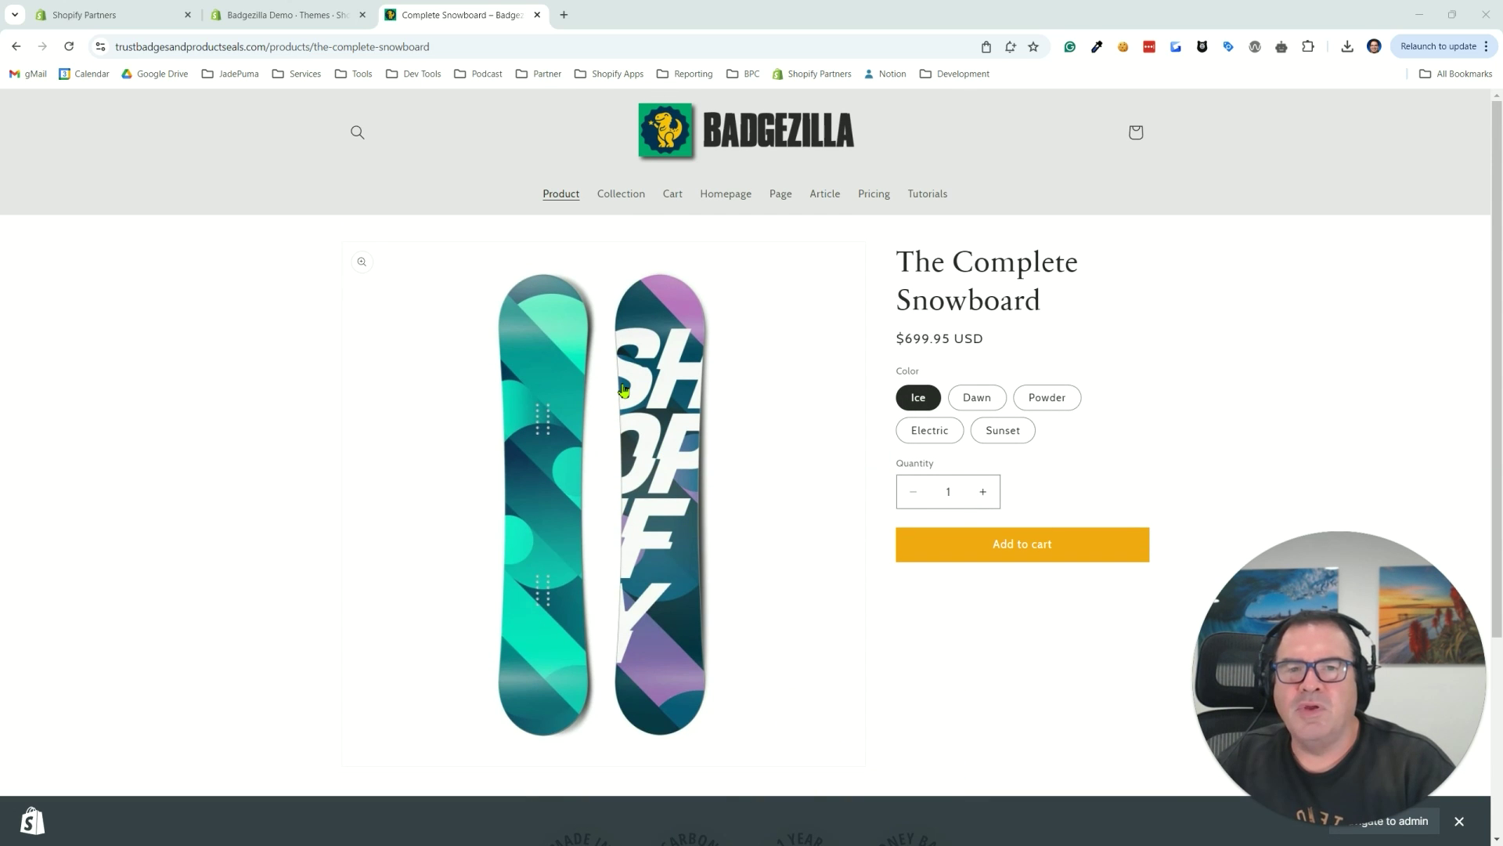
{"action": "scroll", "coordinate": [623, 389], "scroll_direction": "down", "scroll_amount": 2}
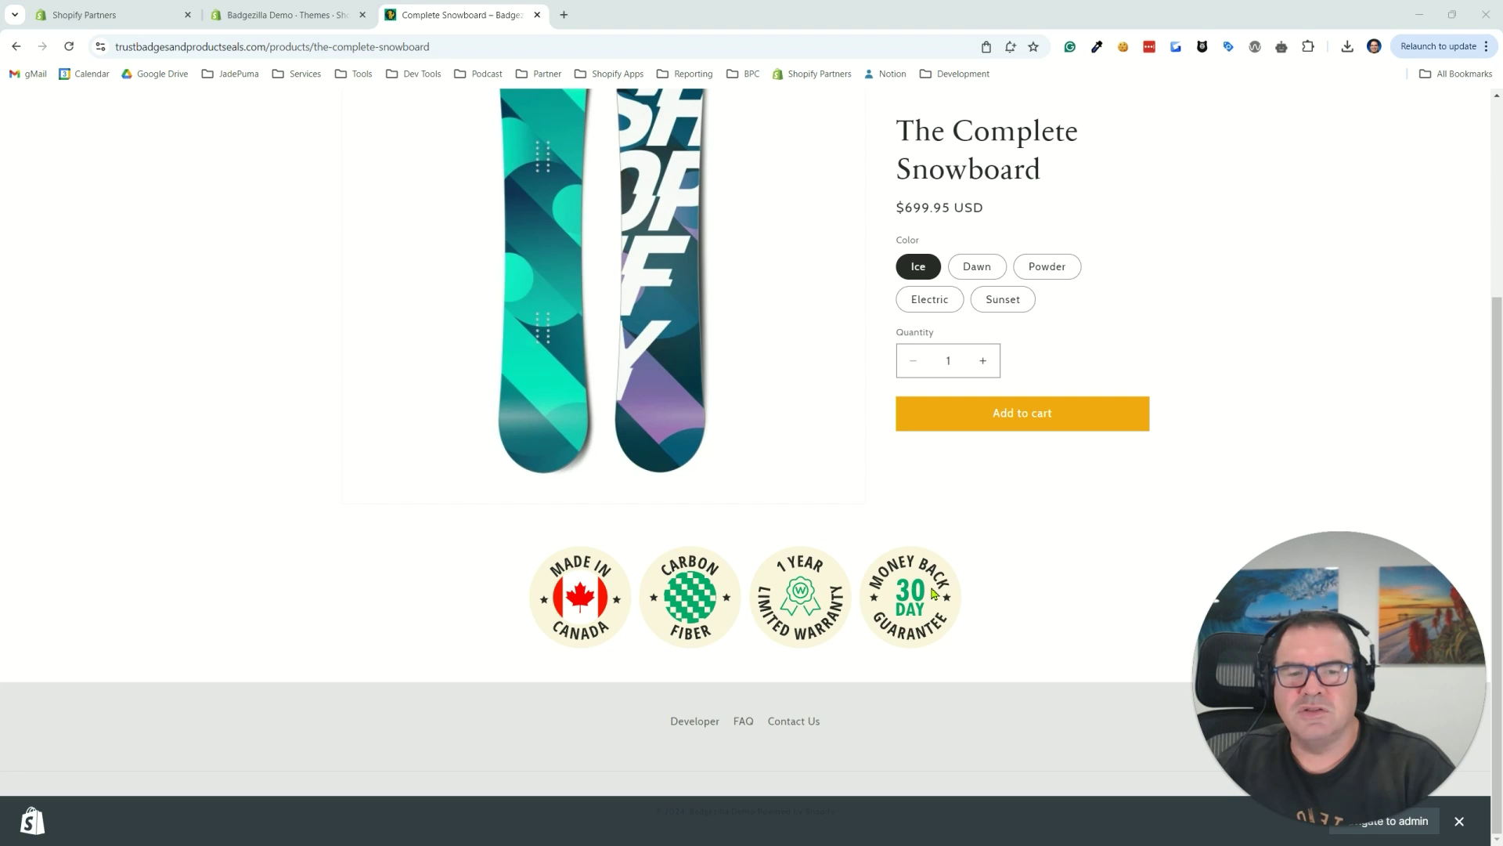
{"action": "scroll", "coordinate": [730, 593], "scroll_direction": "up", "scroll_amount": 2}
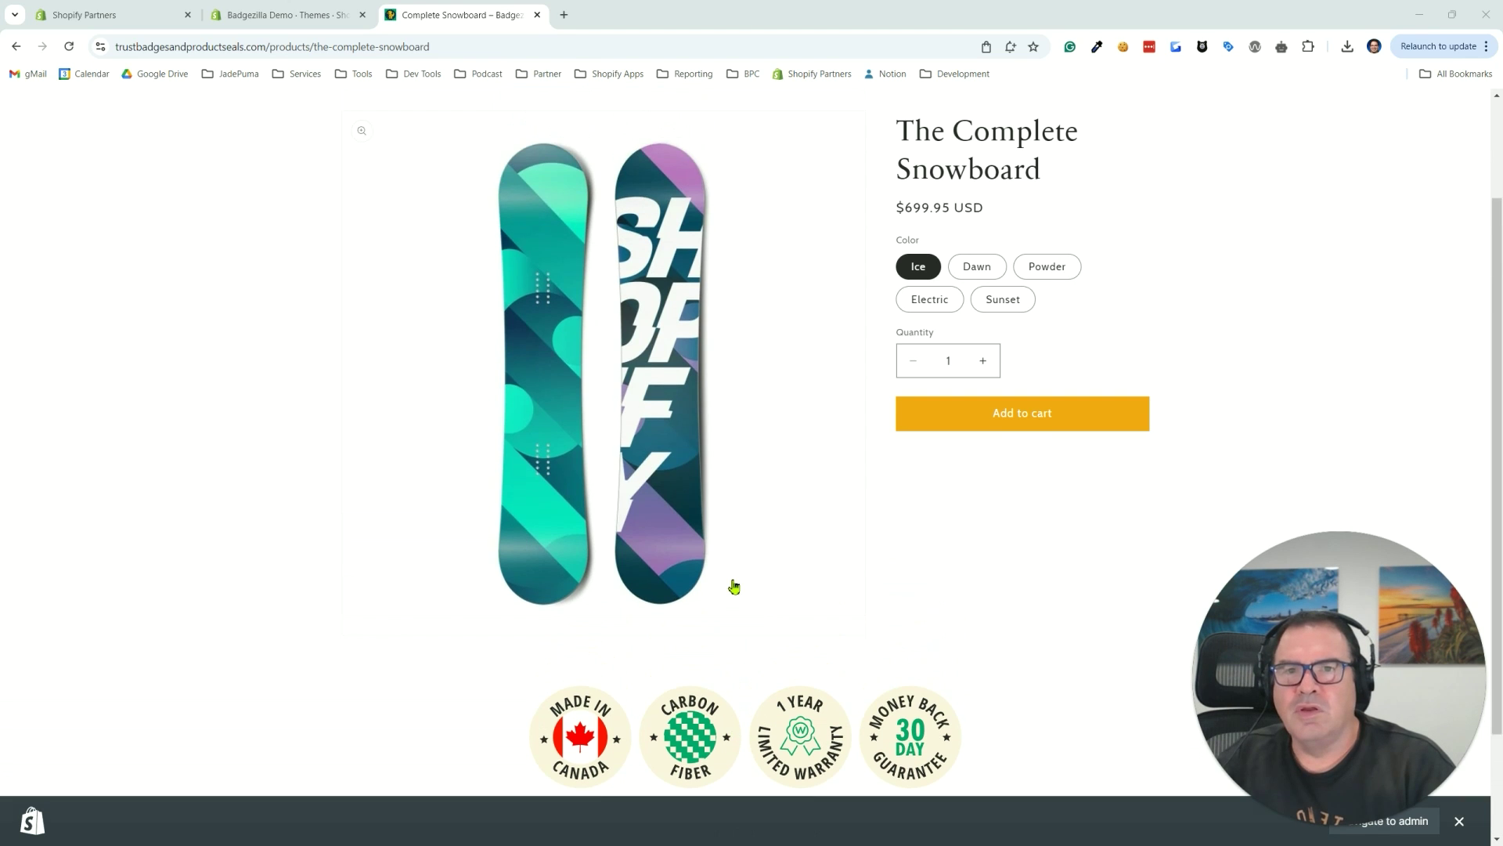
Step: Go back to the admin Themes tab and launch Badgezilla to view its four Product-template badges
{"action": "left_click", "coordinate": [248, 18]}
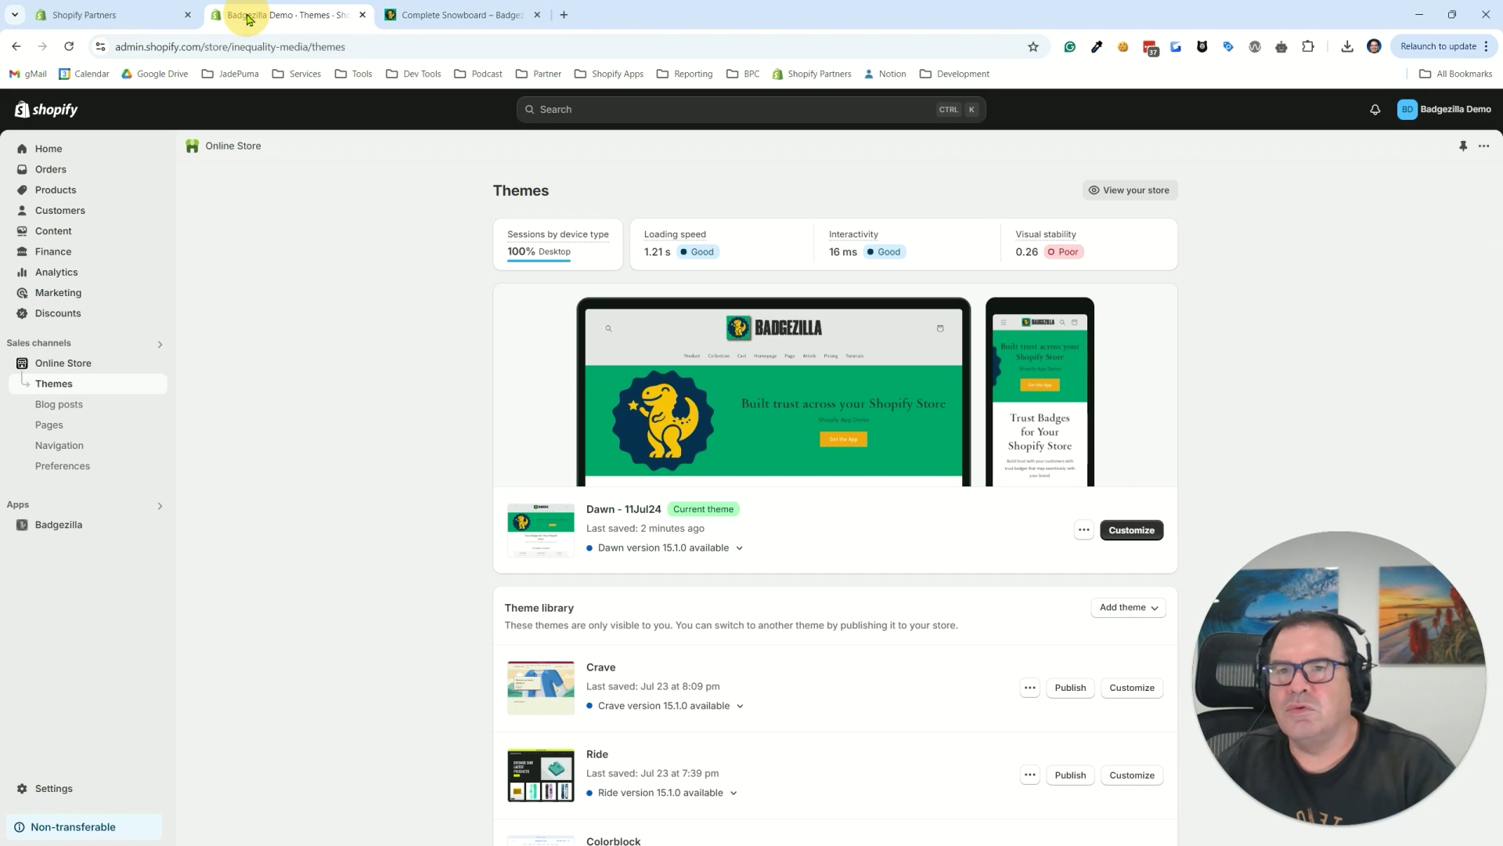
{"action": "left_click", "coordinate": [50, 529]}
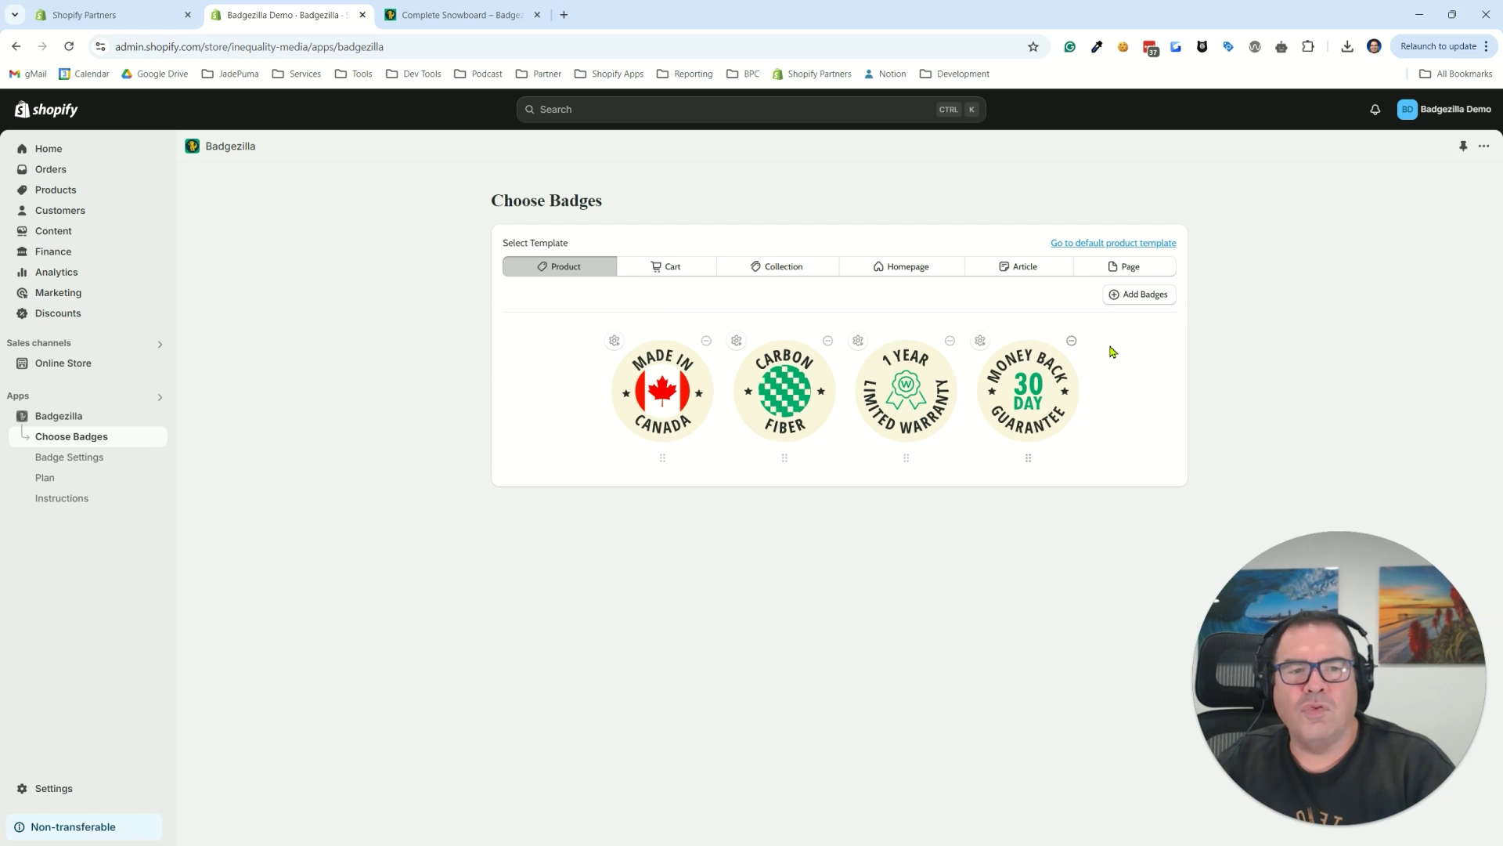
Step: Open the admin Products list in a separate new tab
{"action": "right_click", "coordinate": [53, 193]}
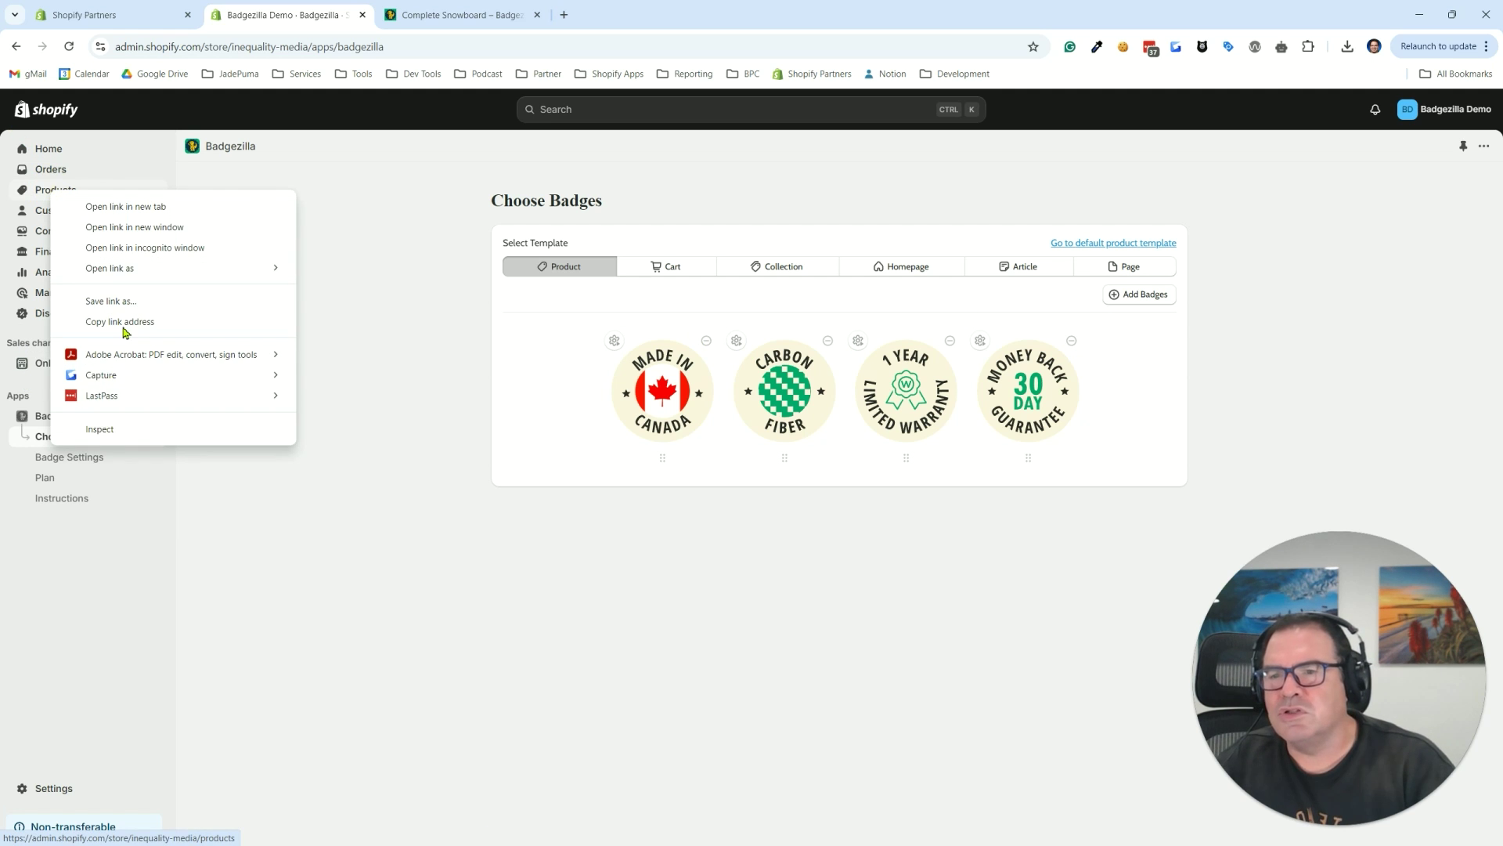
{"action": "left_click", "coordinate": [119, 208]}
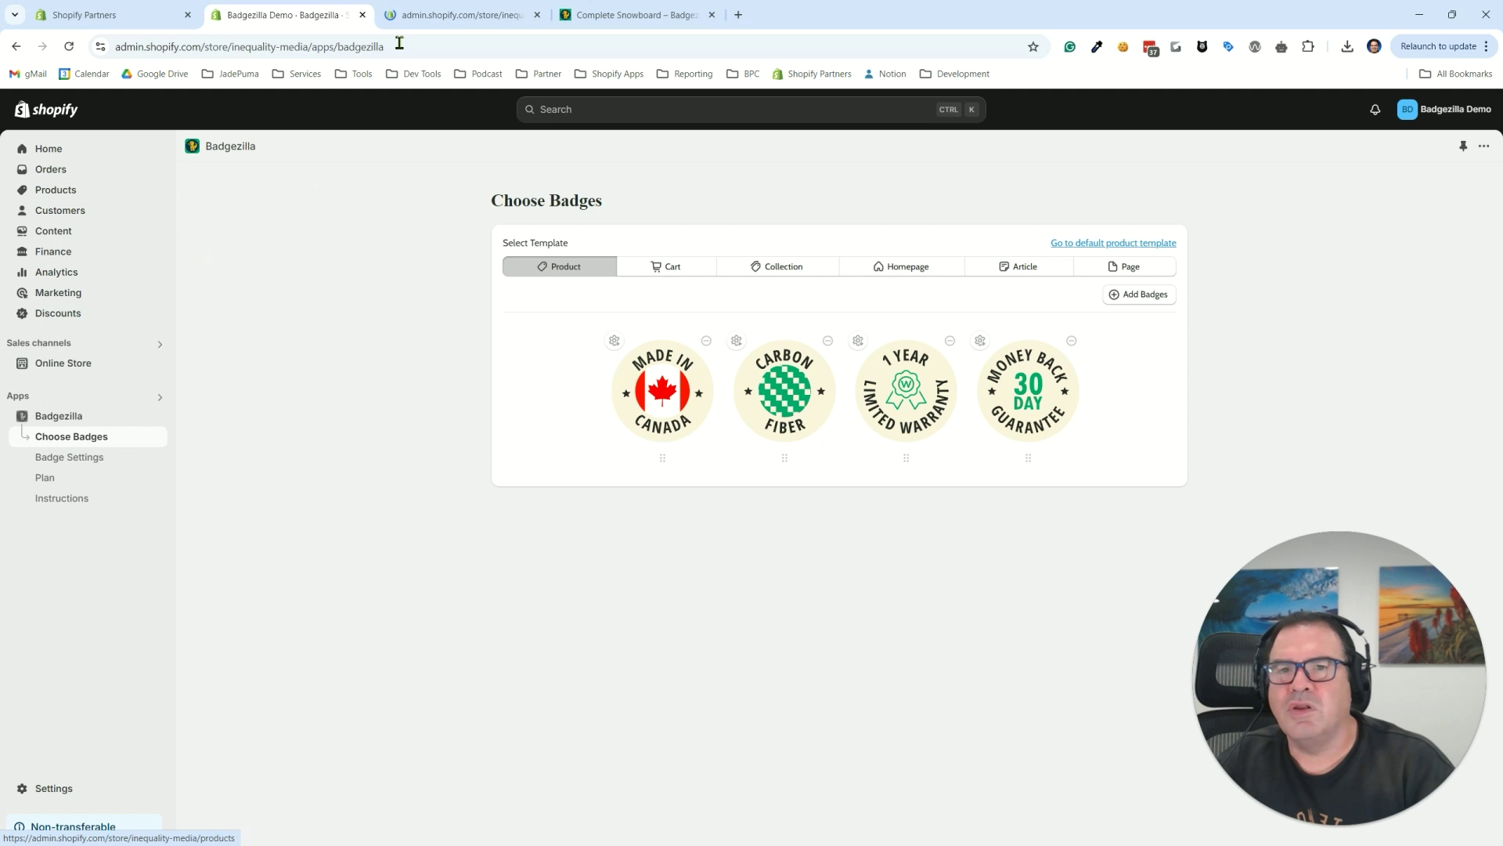
{"action": "left_click", "coordinate": [412, 15]}
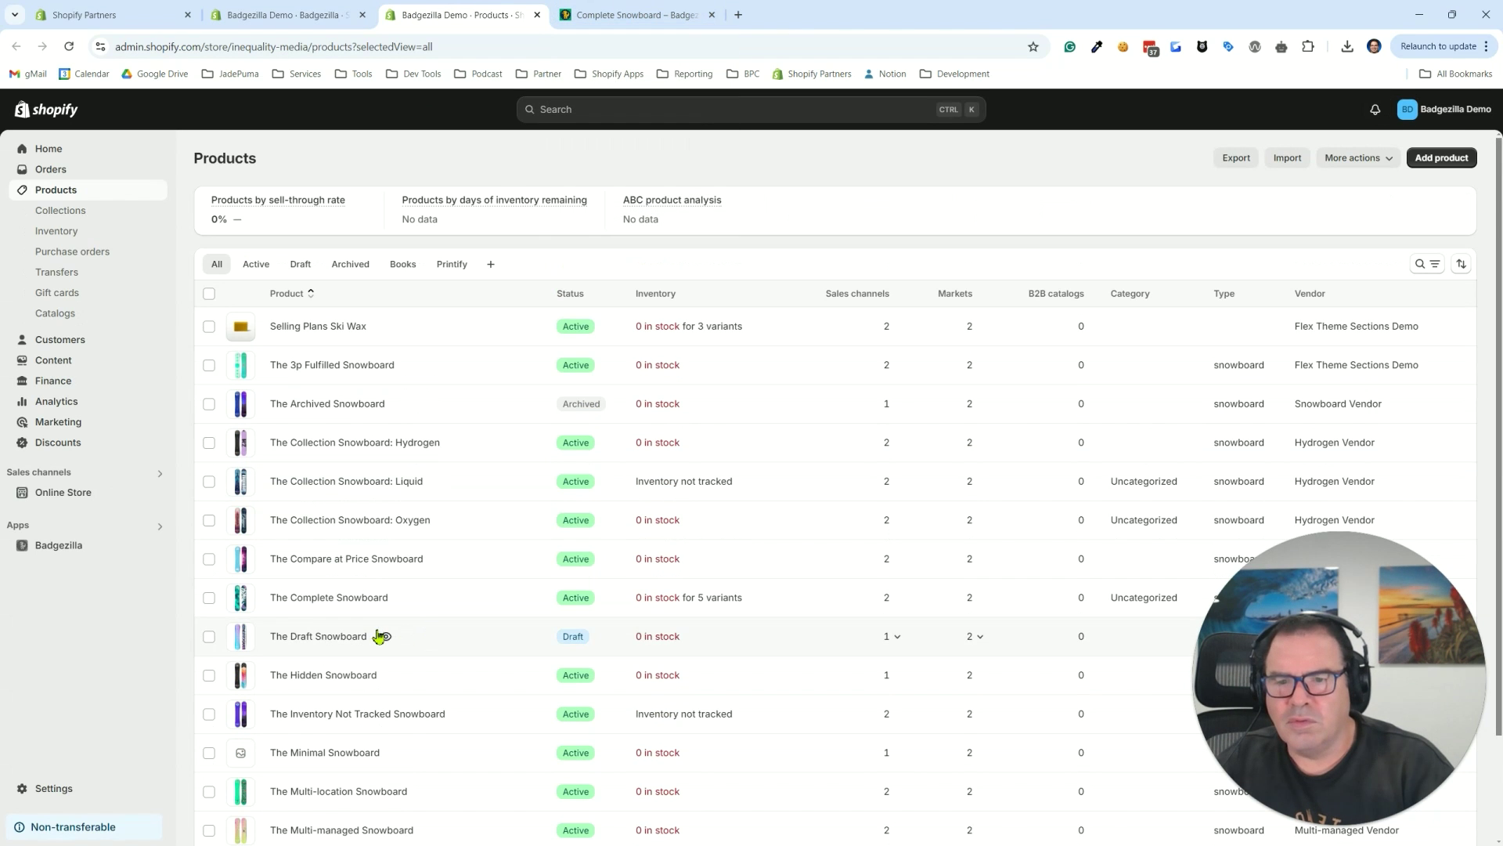
Step: Open The Complete Snowboard and review its tags: Premium, Made in Canada, Carbon Fiber
{"action": "left_click", "coordinate": [345, 598]}
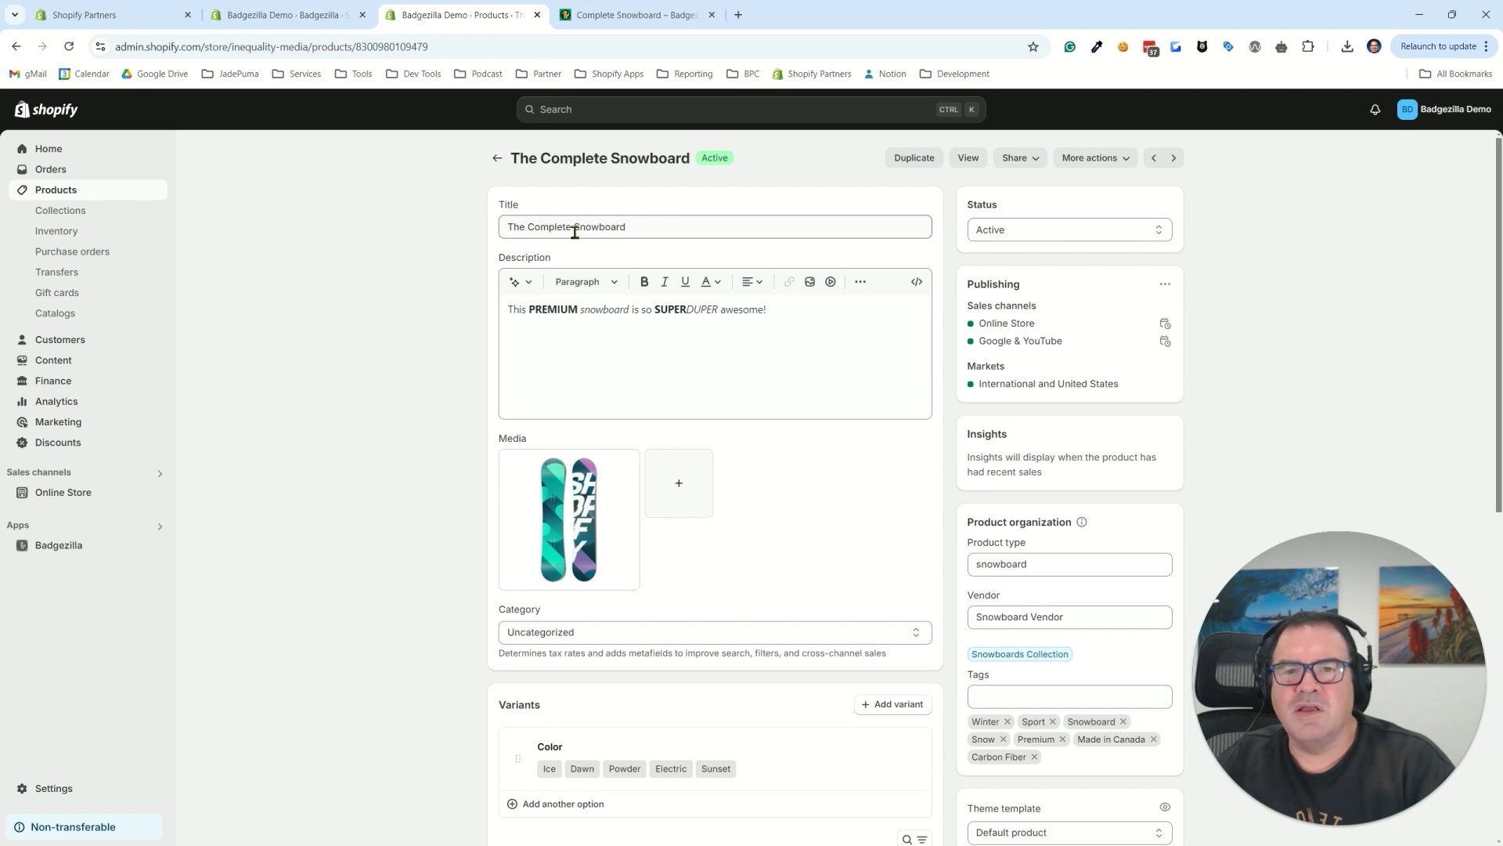
{"action": "scroll", "coordinate": [1111, 372], "scroll_direction": "down", "scroll_amount": 5}
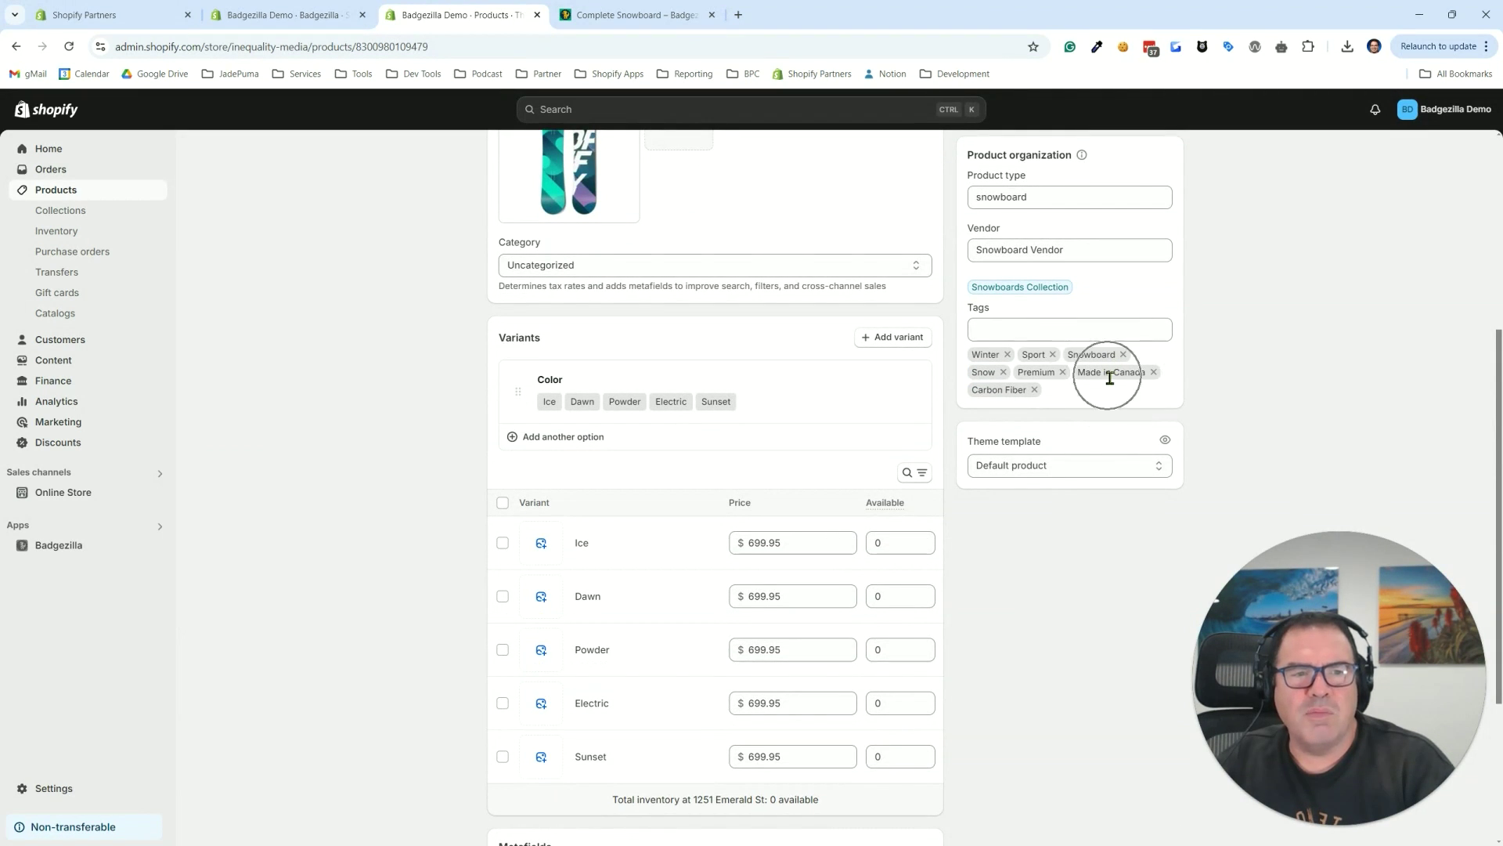
{"action": "left_click", "coordinate": [1027, 398]}
{"action": "left_click", "coordinate": [1026, 396]}
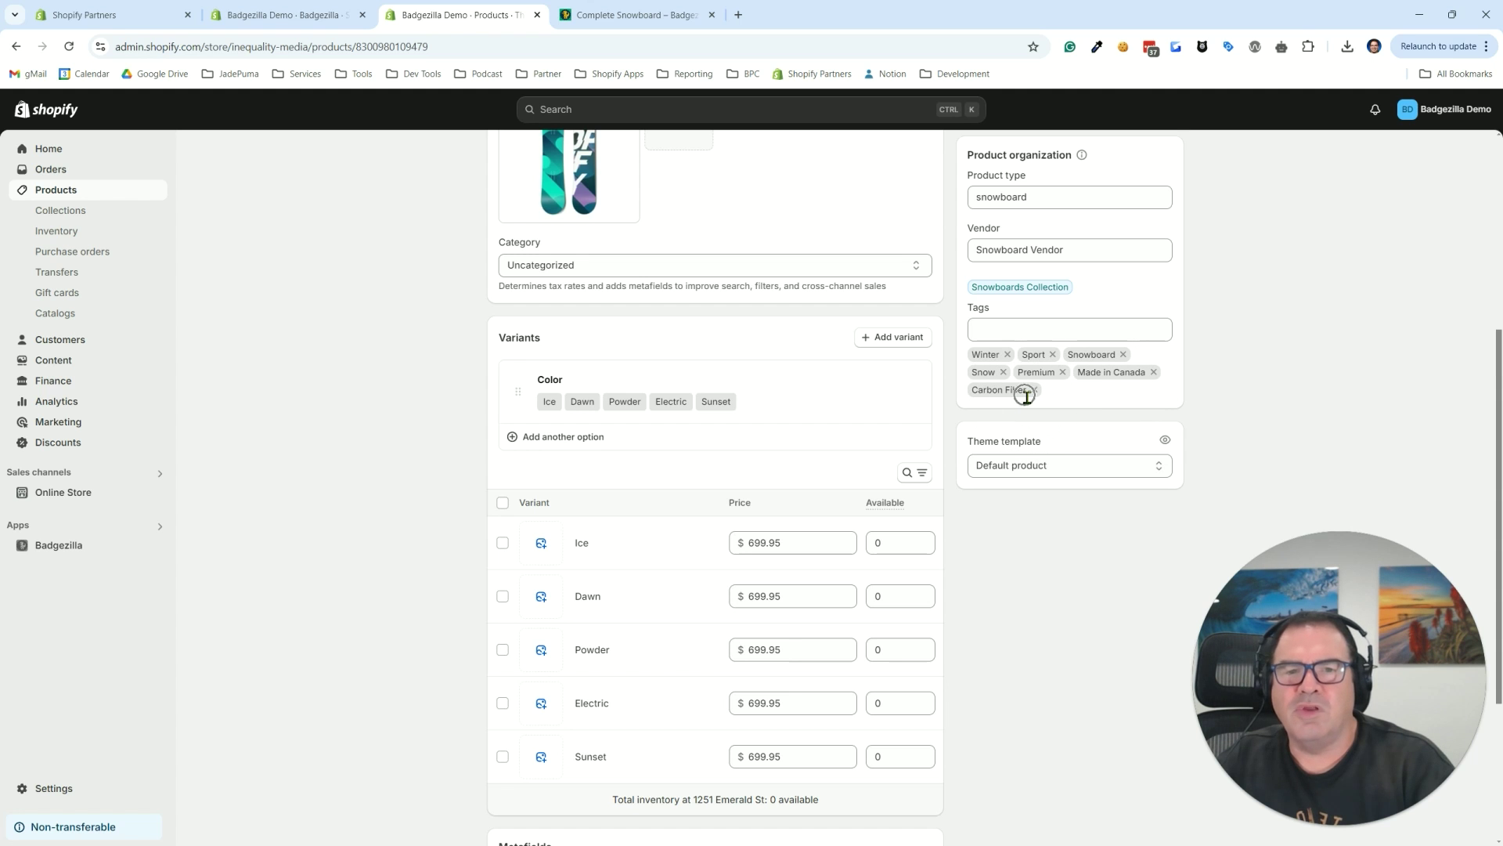
Step: Give the Made in Canada badge the condition Tags contains 'Made in Canada' → Display Badge, and save
{"action": "left_click", "coordinate": [255, 22]}
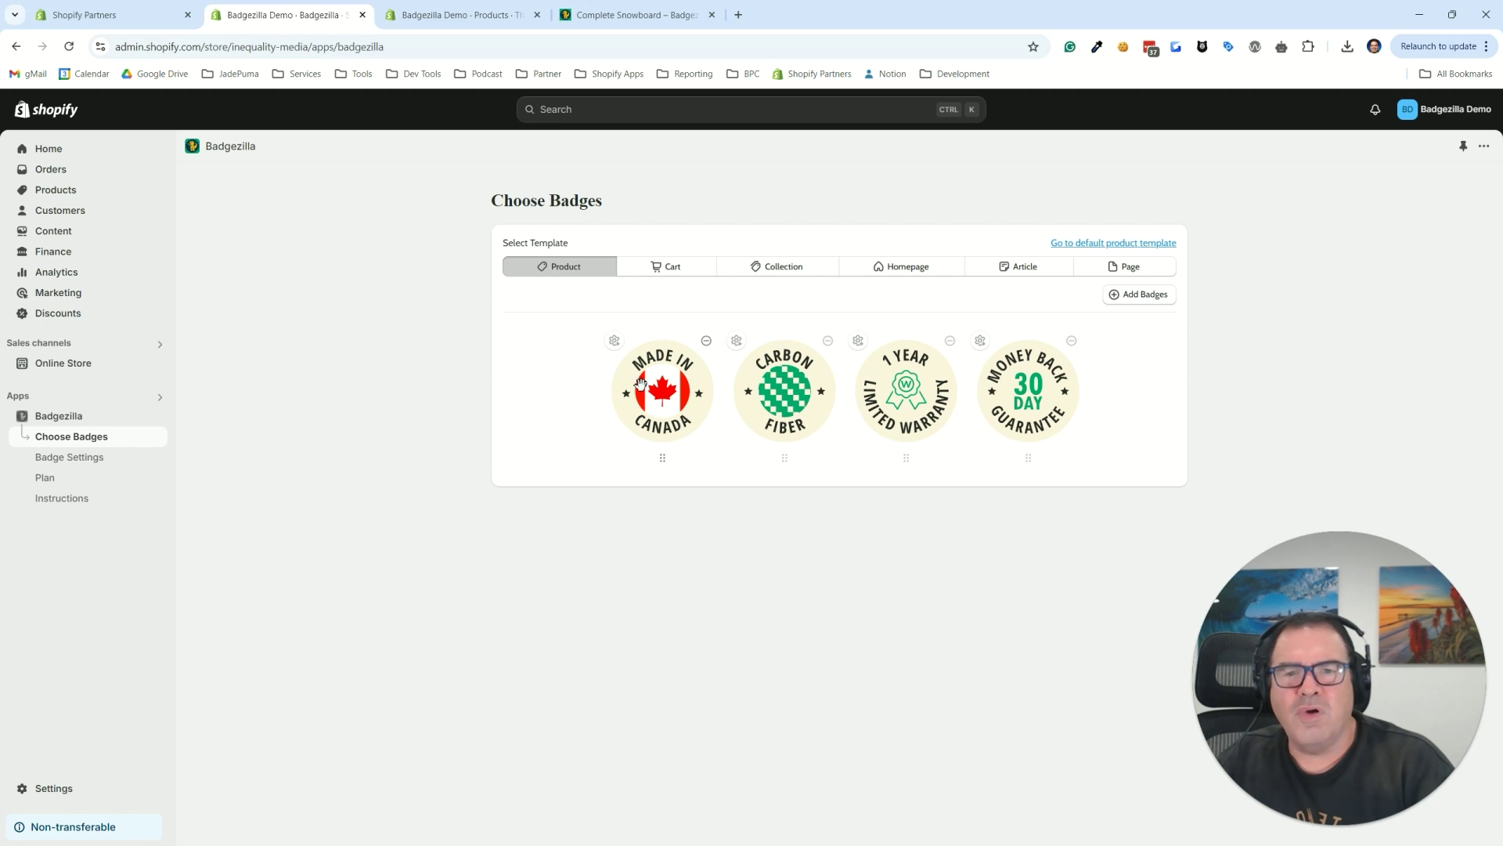
{"action": "left_click", "coordinate": [615, 342]}
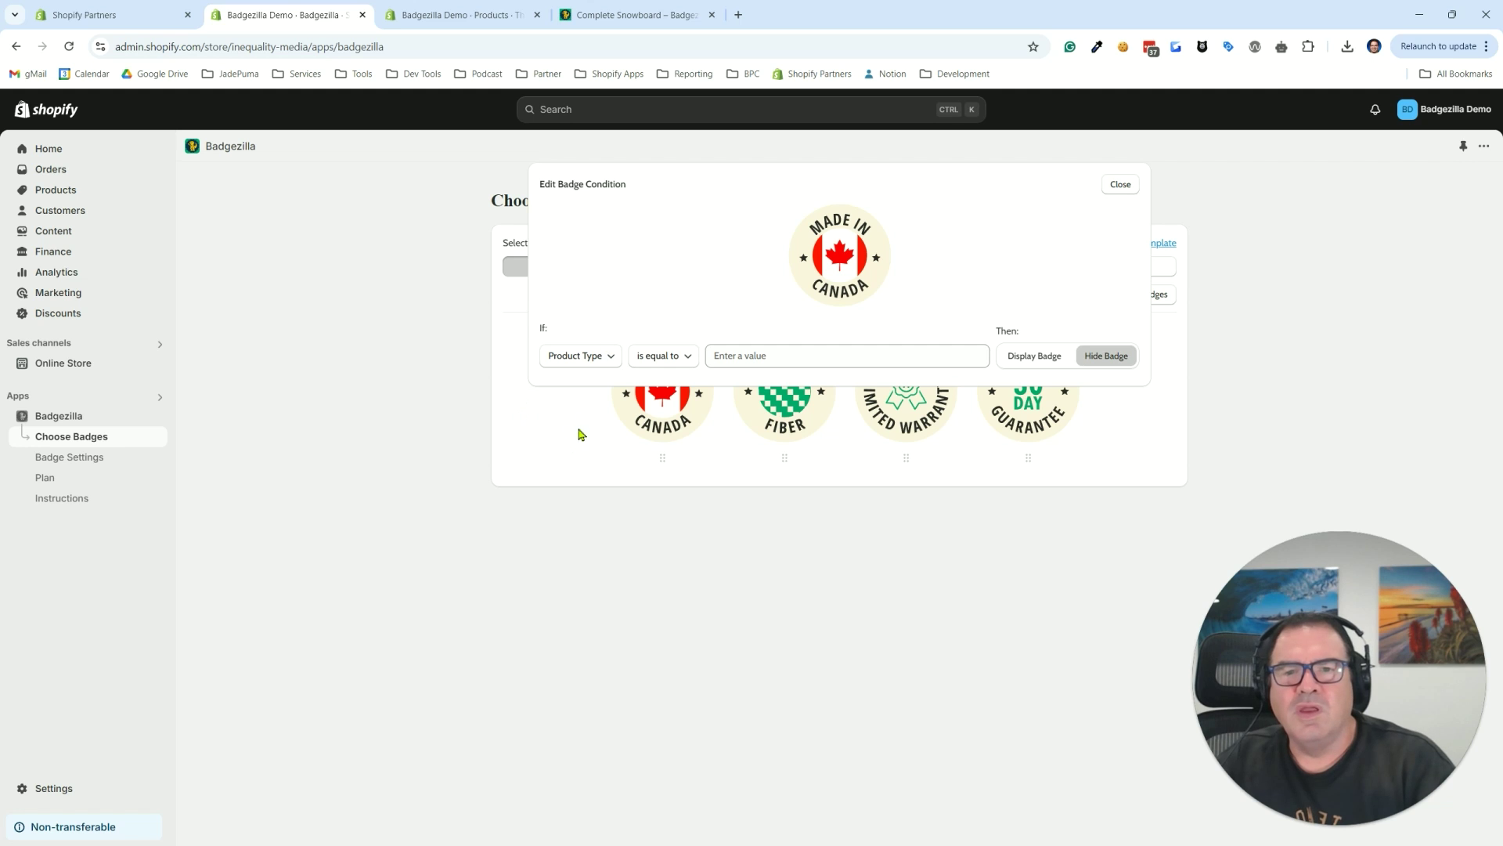
{"action": "left_click", "coordinate": [575, 356]}
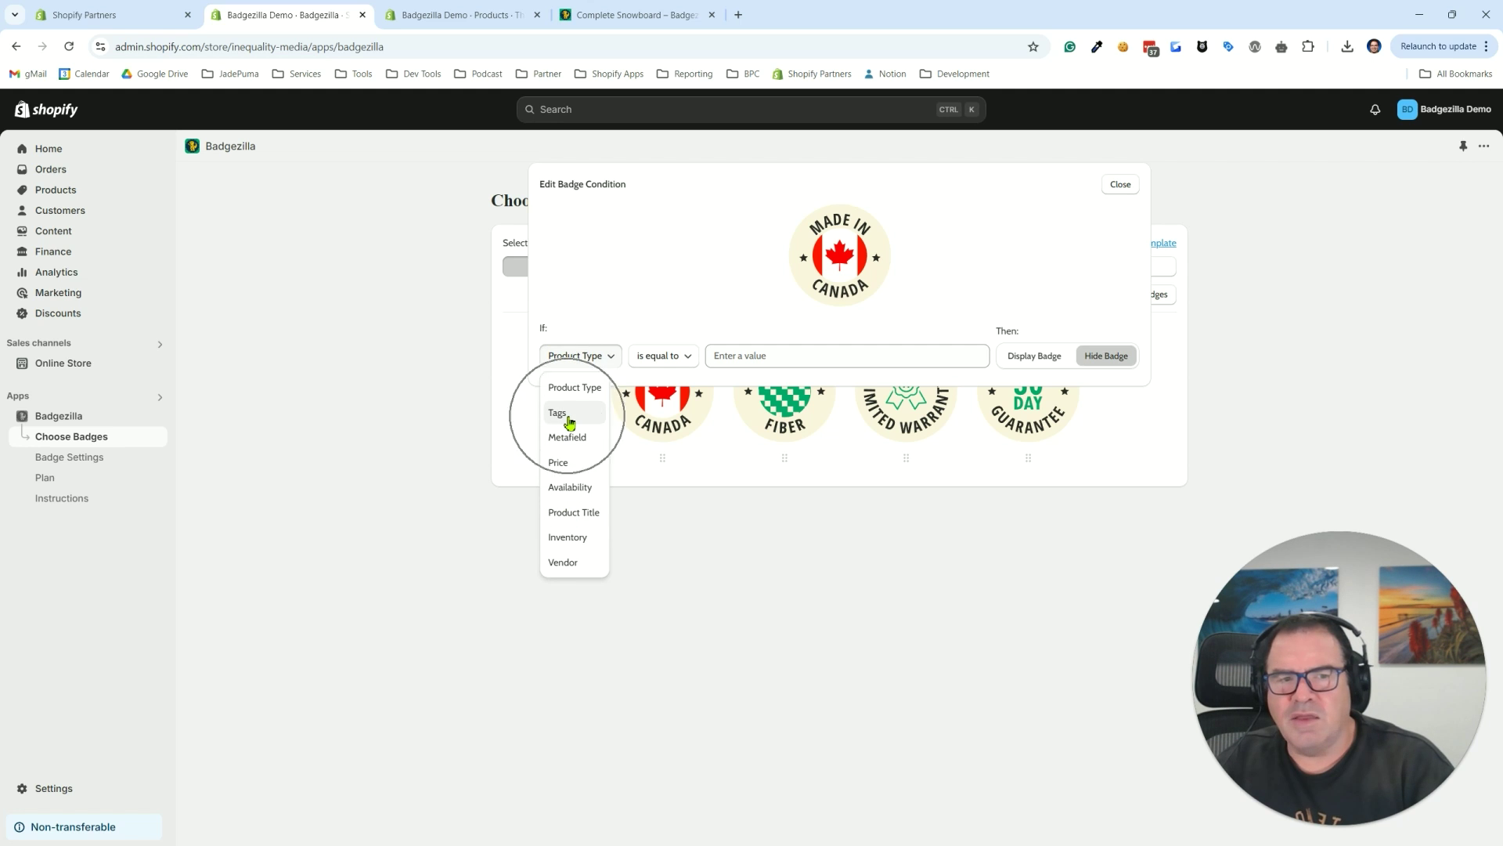
{"action": "left_click", "coordinate": [568, 416]}
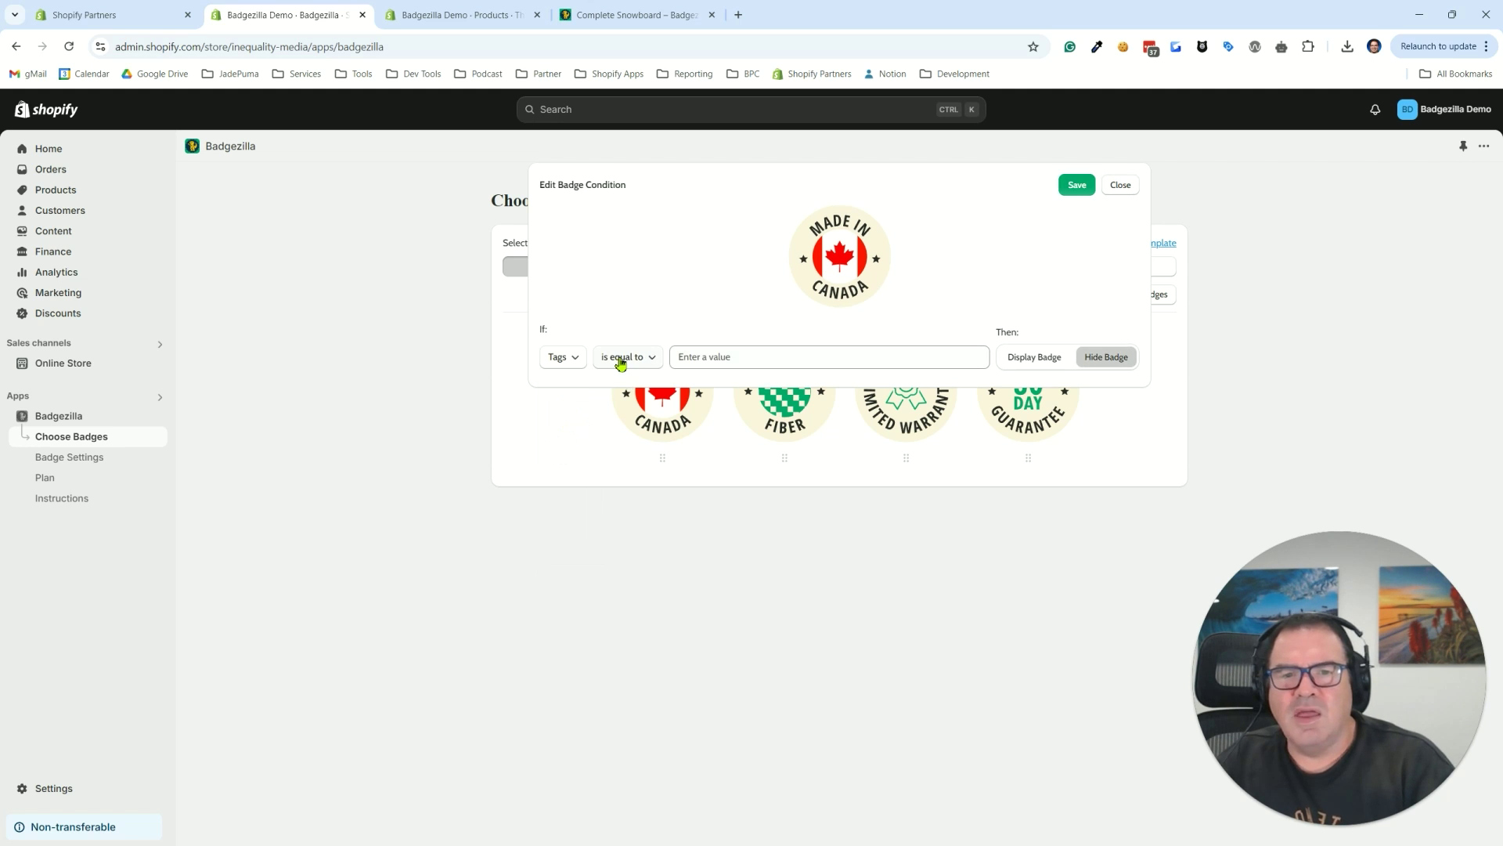
{"action": "left_click", "coordinate": [623, 357]}
{"action": "left_click", "coordinate": [623, 389]}
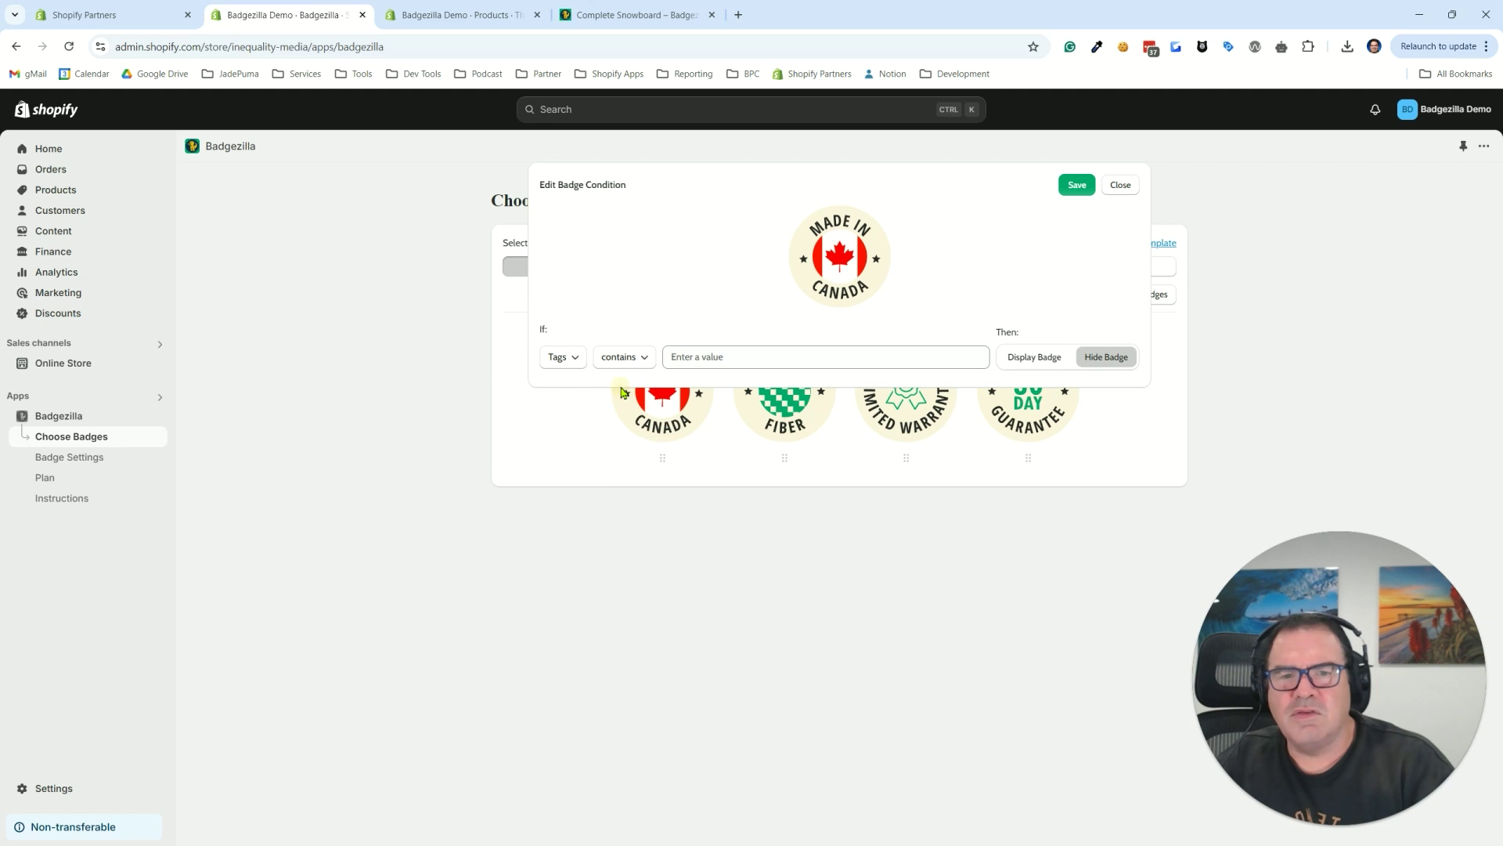
{"action": "left_click", "coordinate": [688, 357]}
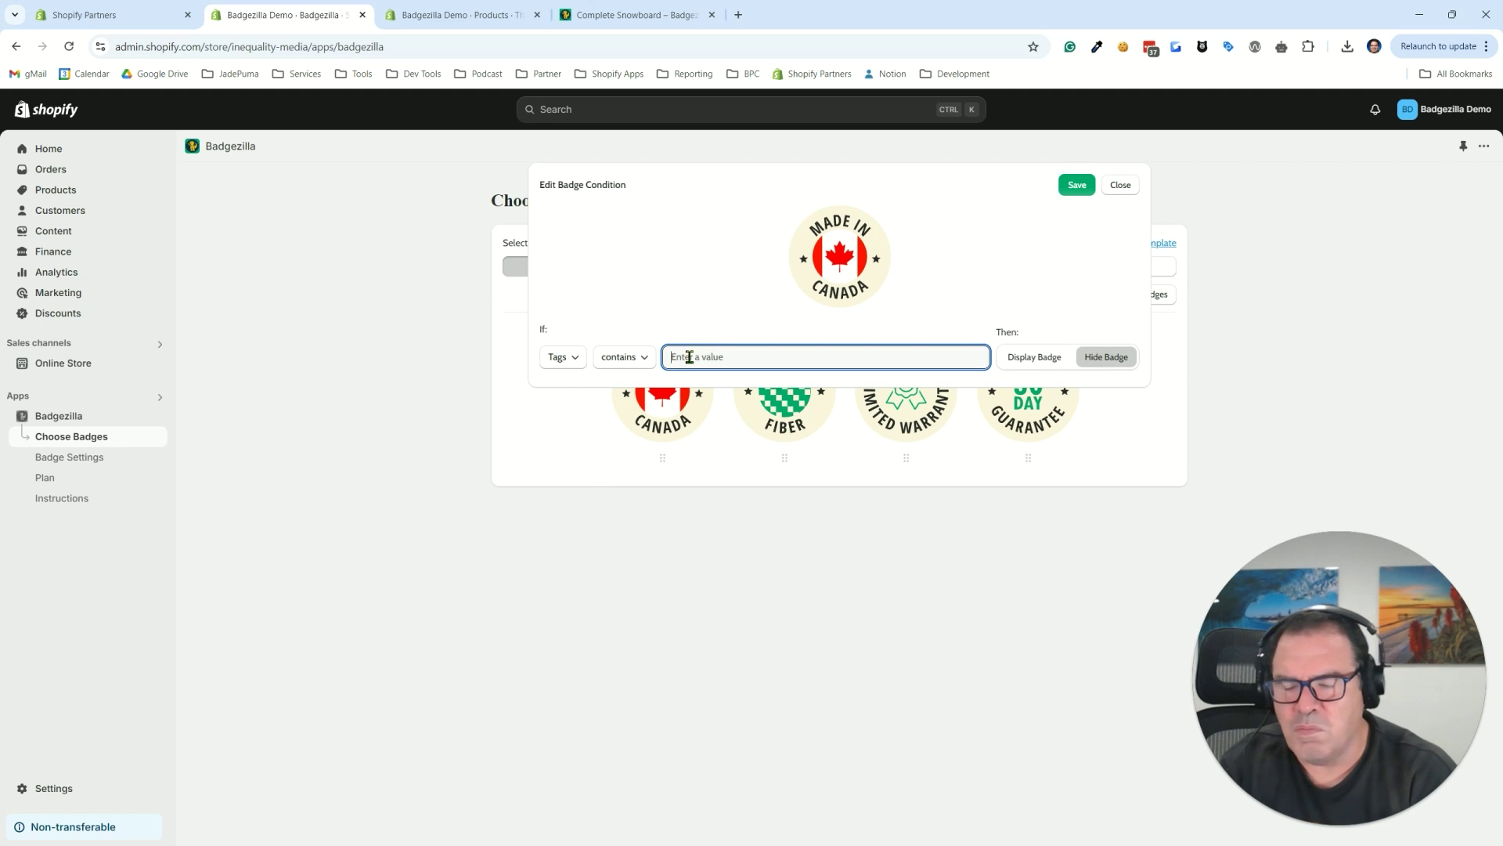
{"action": "type", "text": "Made in Canada"}
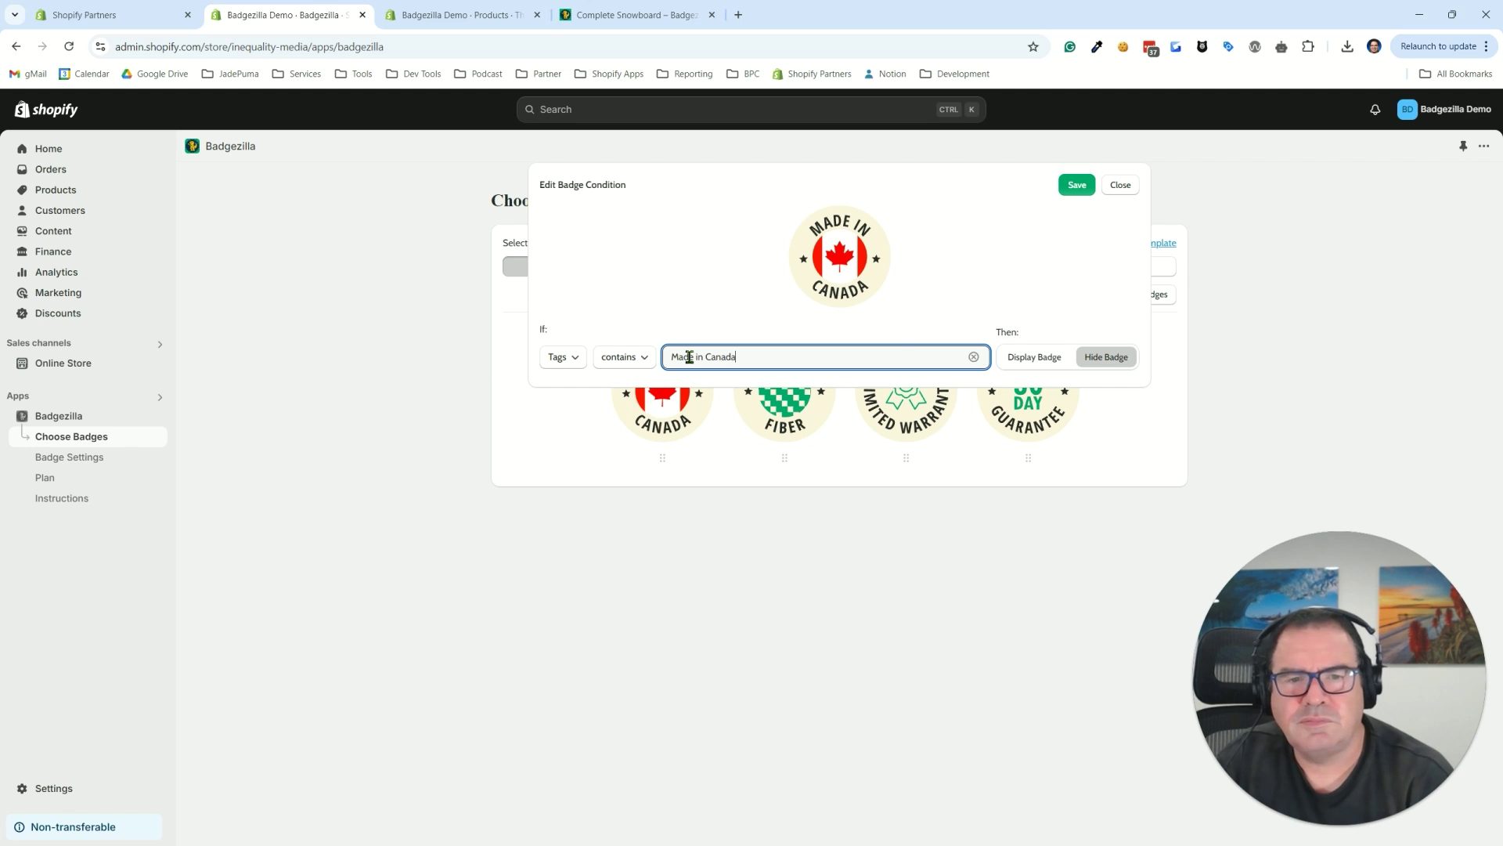
{"action": "left_click", "coordinate": [1034, 360]}
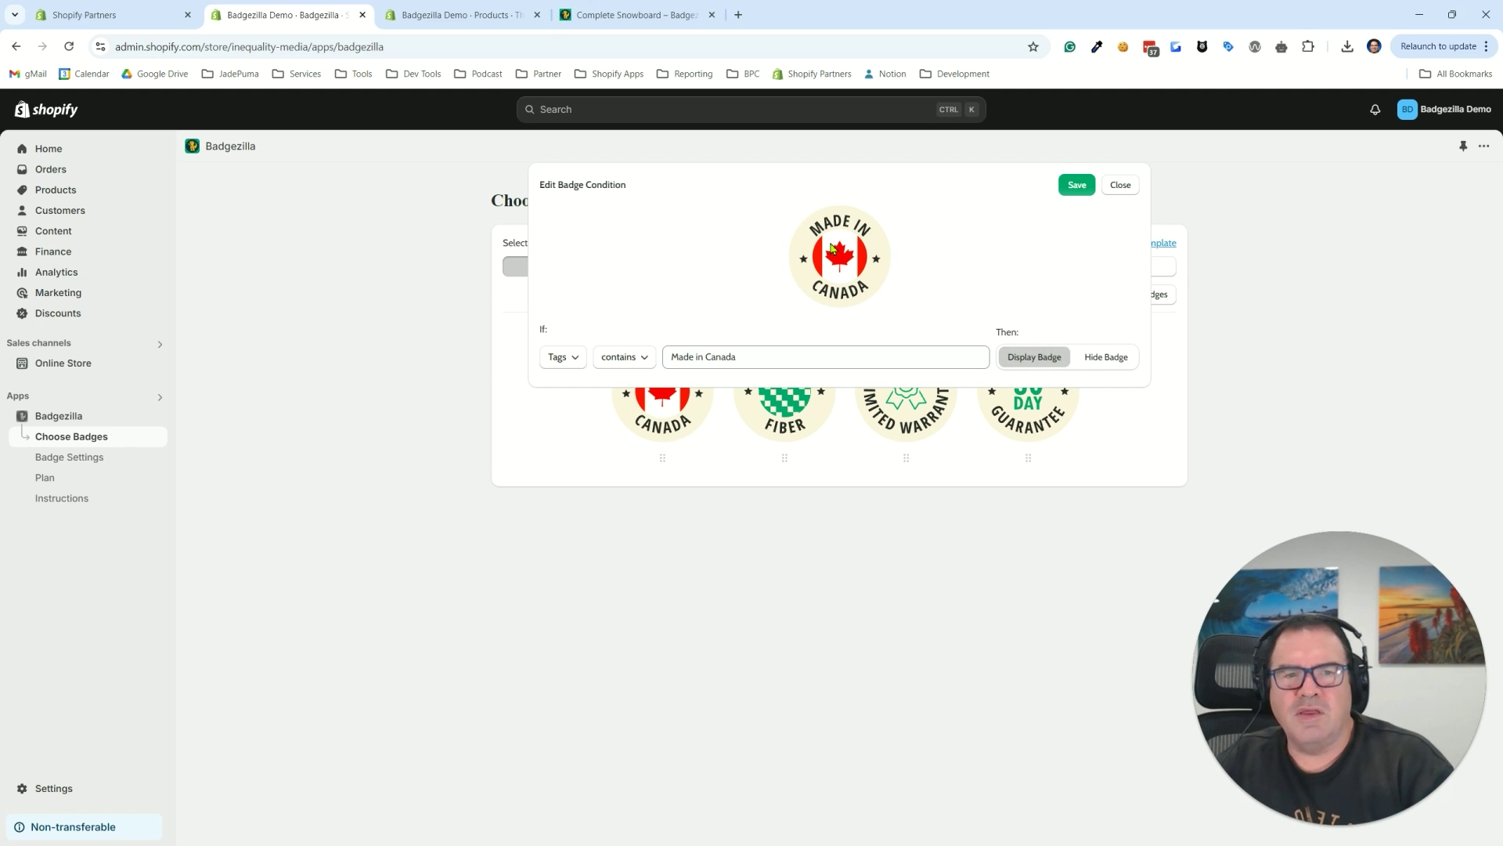
{"action": "left_click", "coordinate": [1077, 184]}
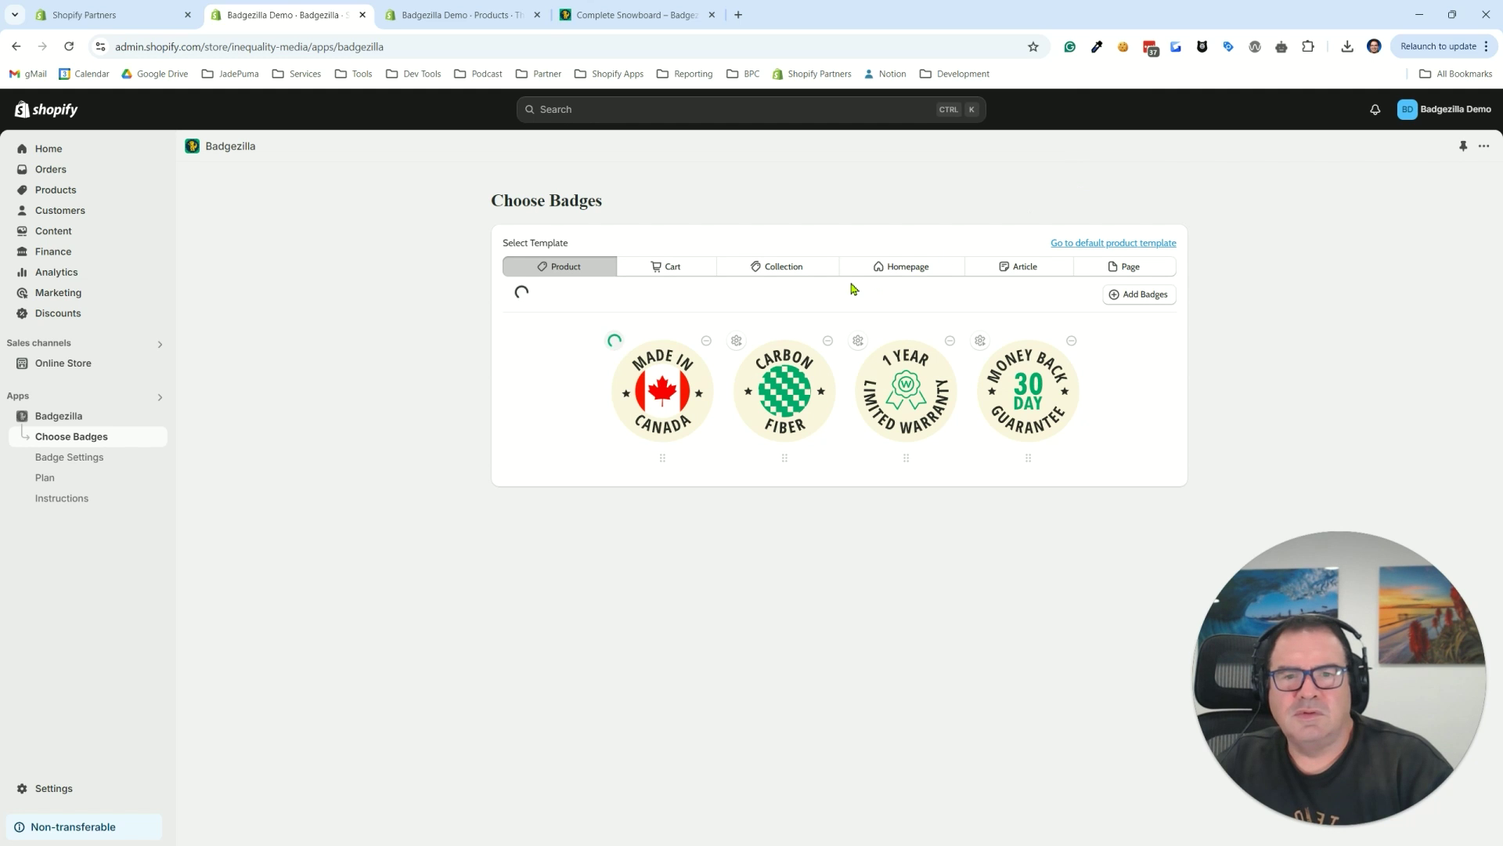
Step: Give the Carbon Fiber badge the condition Tags contains 'Carbon Fiber' → Display Badge, and save
{"action": "left_click", "coordinate": [737, 341]}
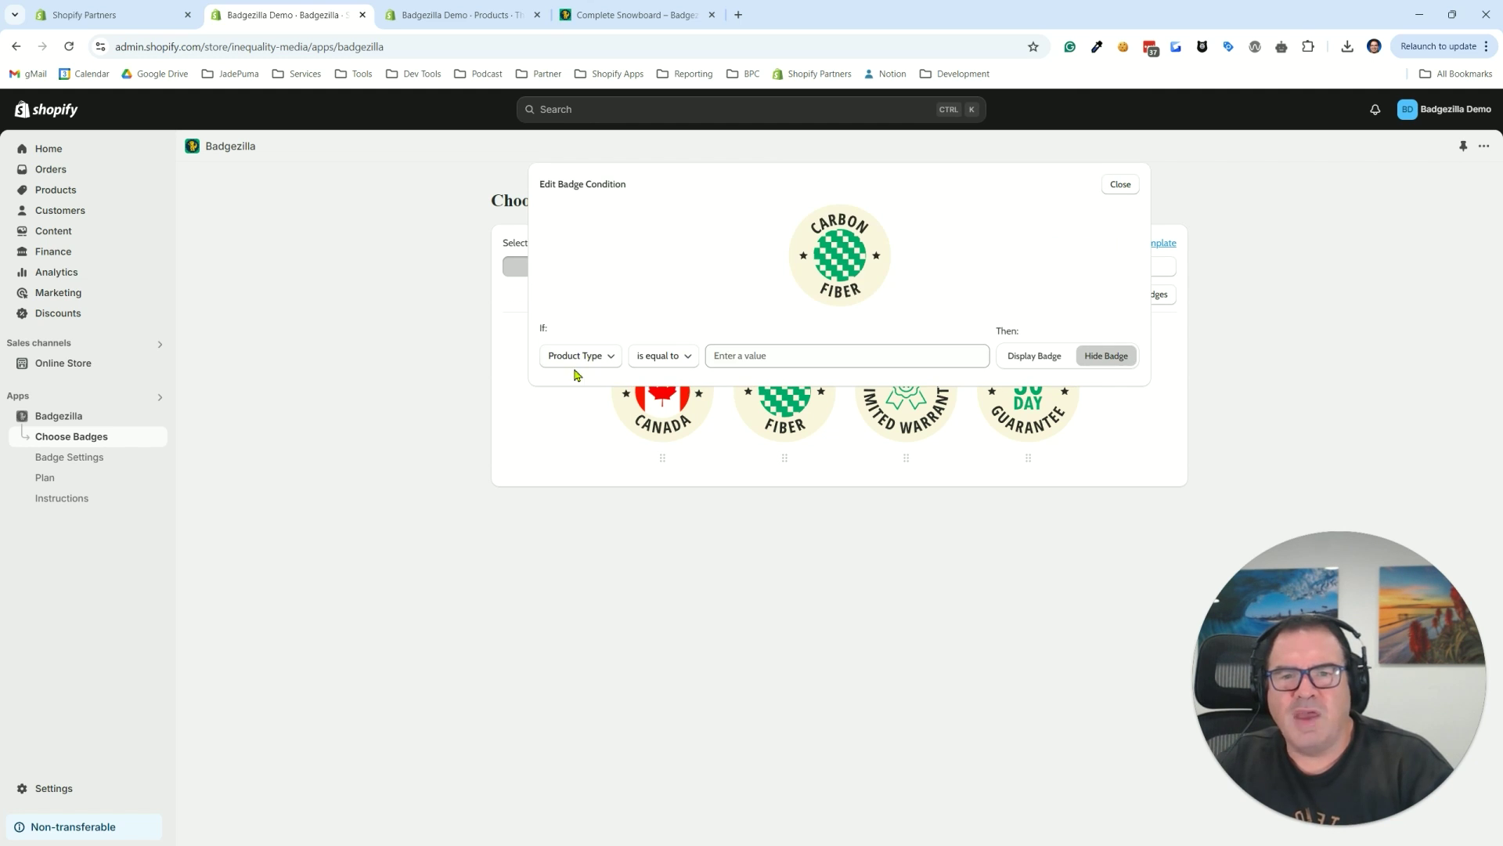
{"action": "left_click", "coordinate": [578, 357]}
{"action": "left_click", "coordinate": [559, 412]}
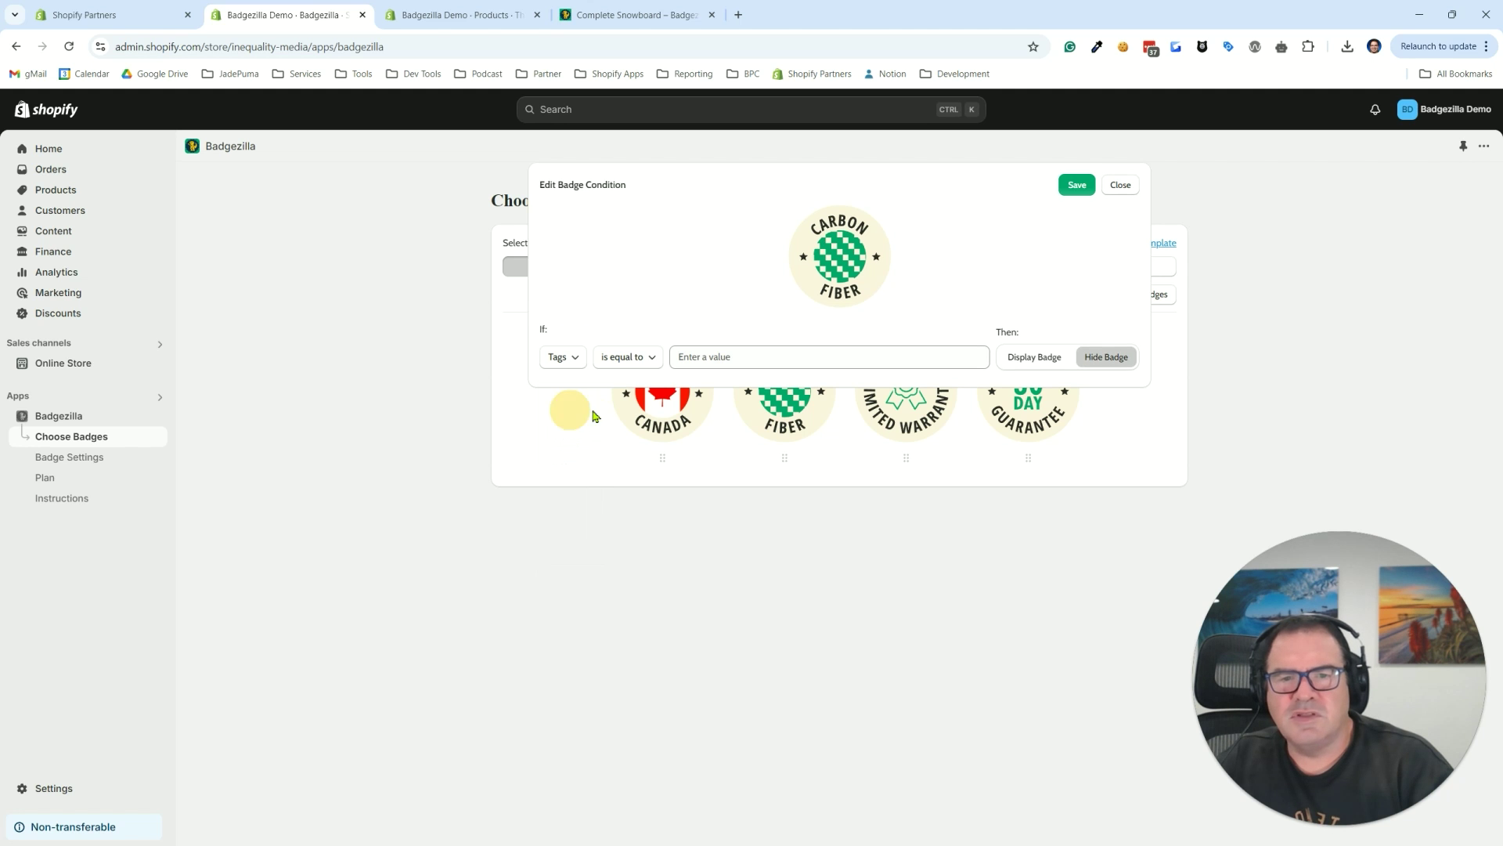
{"action": "left_click", "coordinate": [642, 358]}
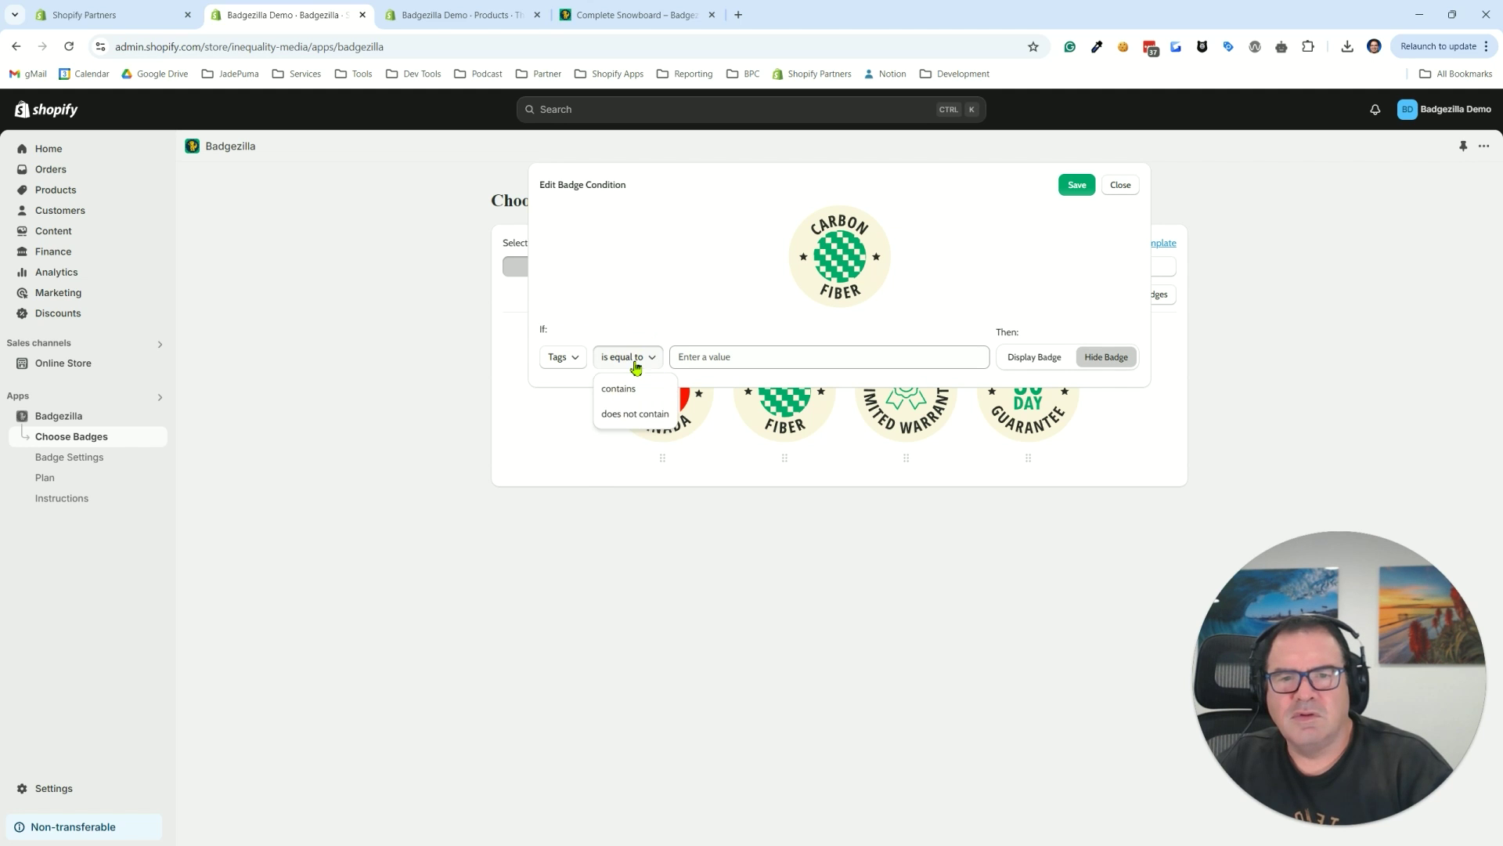
{"action": "left_click", "coordinate": [621, 406]}
{"action": "left_click", "coordinate": [695, 357]}
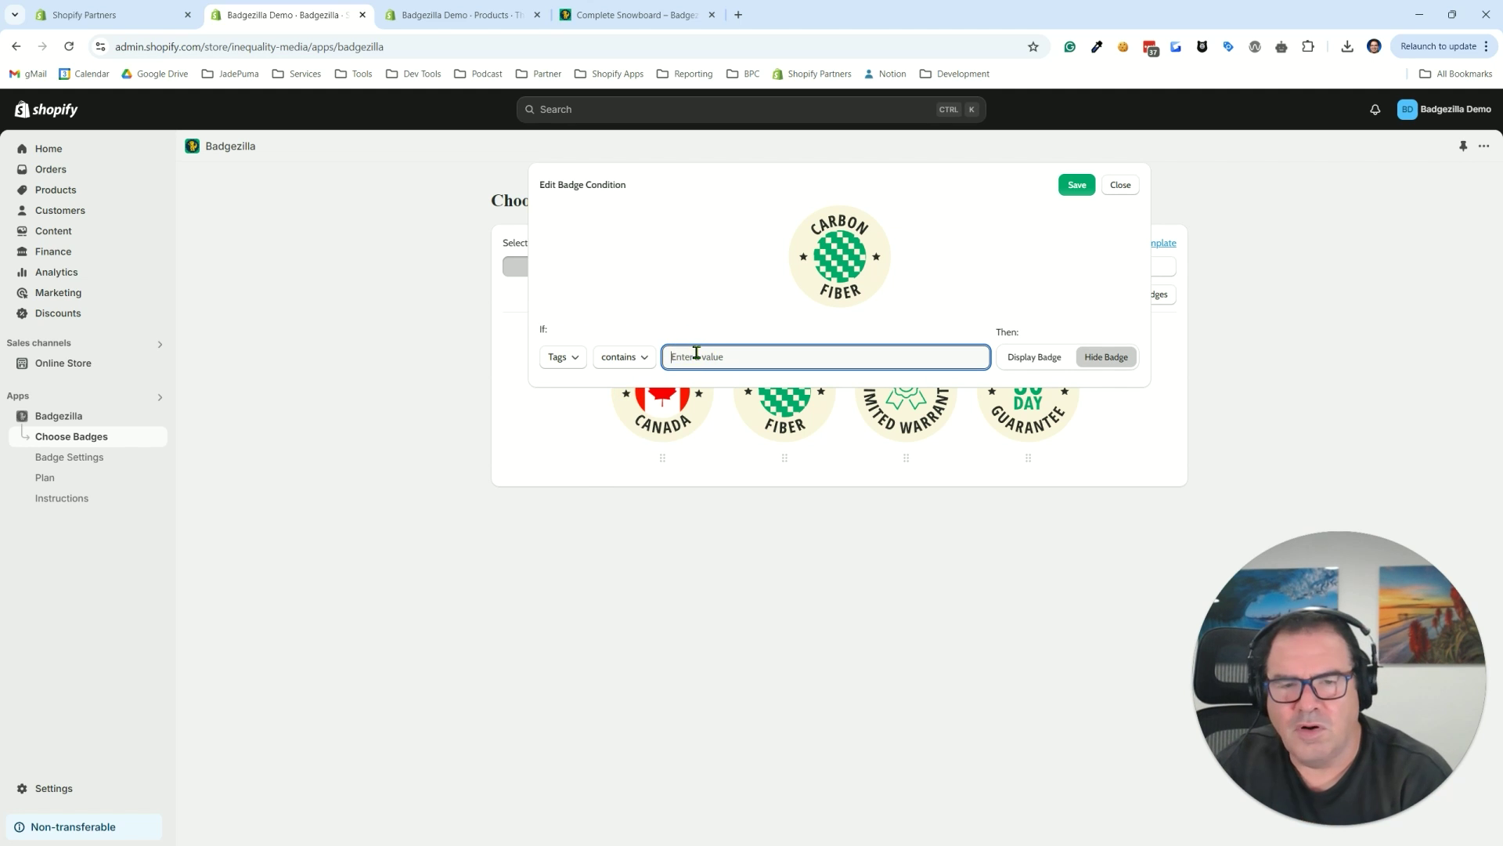
{"action": "type", "text": "Carbon Fiber"}
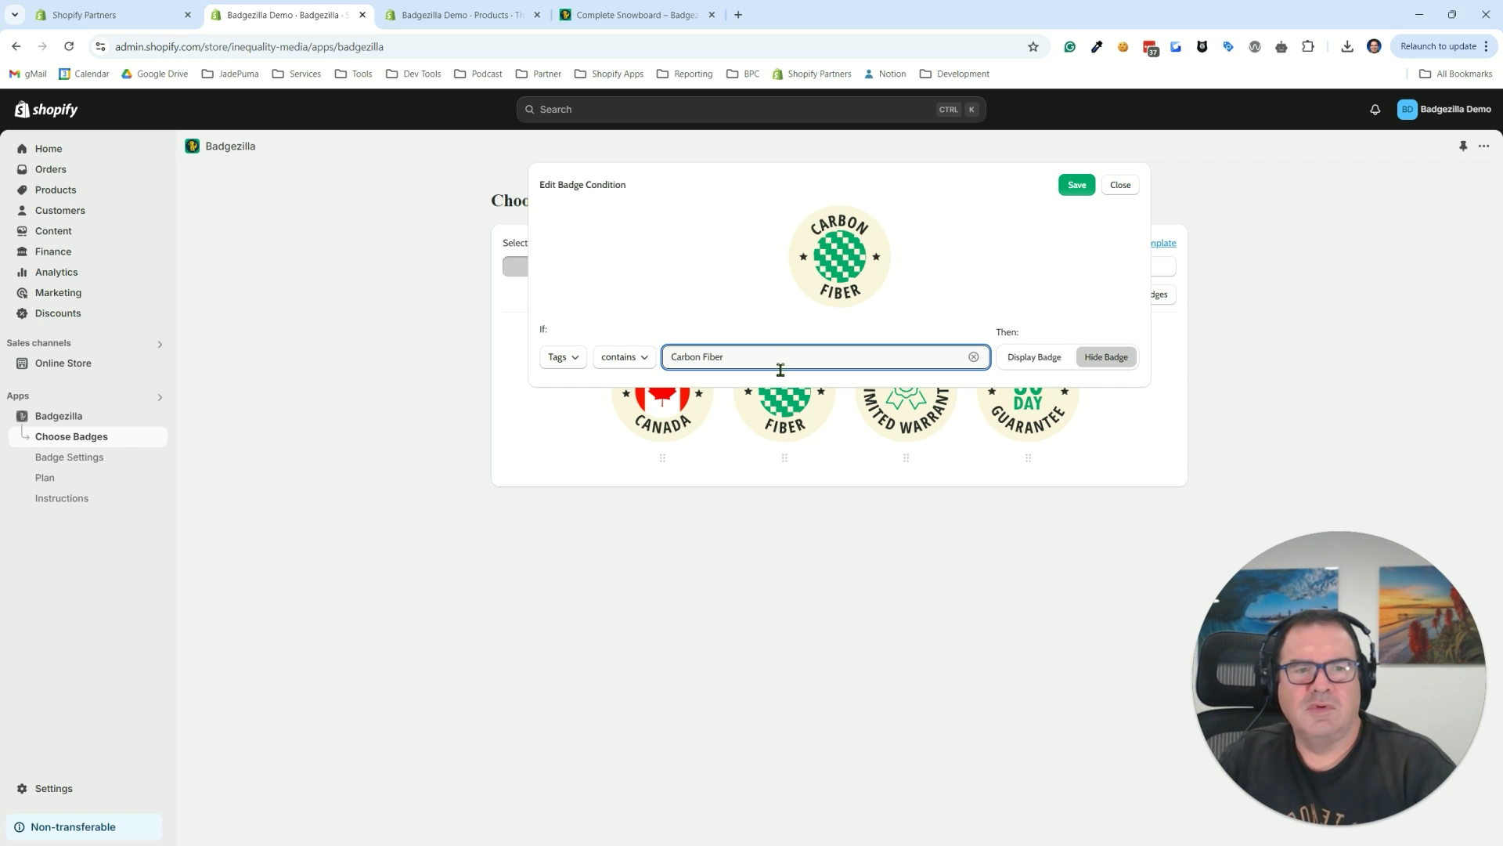
{"action": "left_click", "coordinate": [1036, 362]}
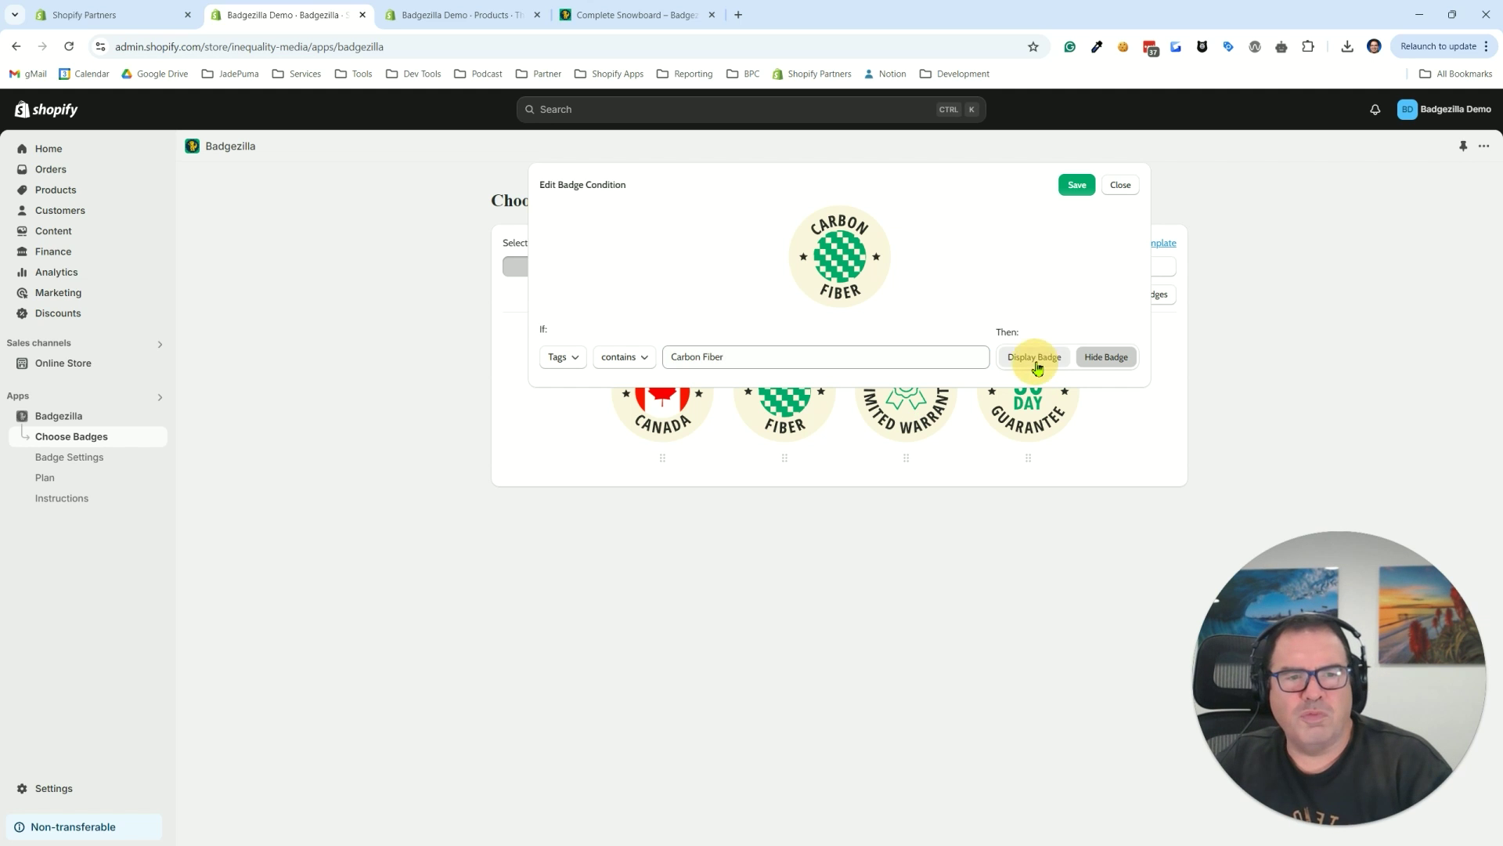
{"action": "left_click", "coordinate": [1076, 185]}
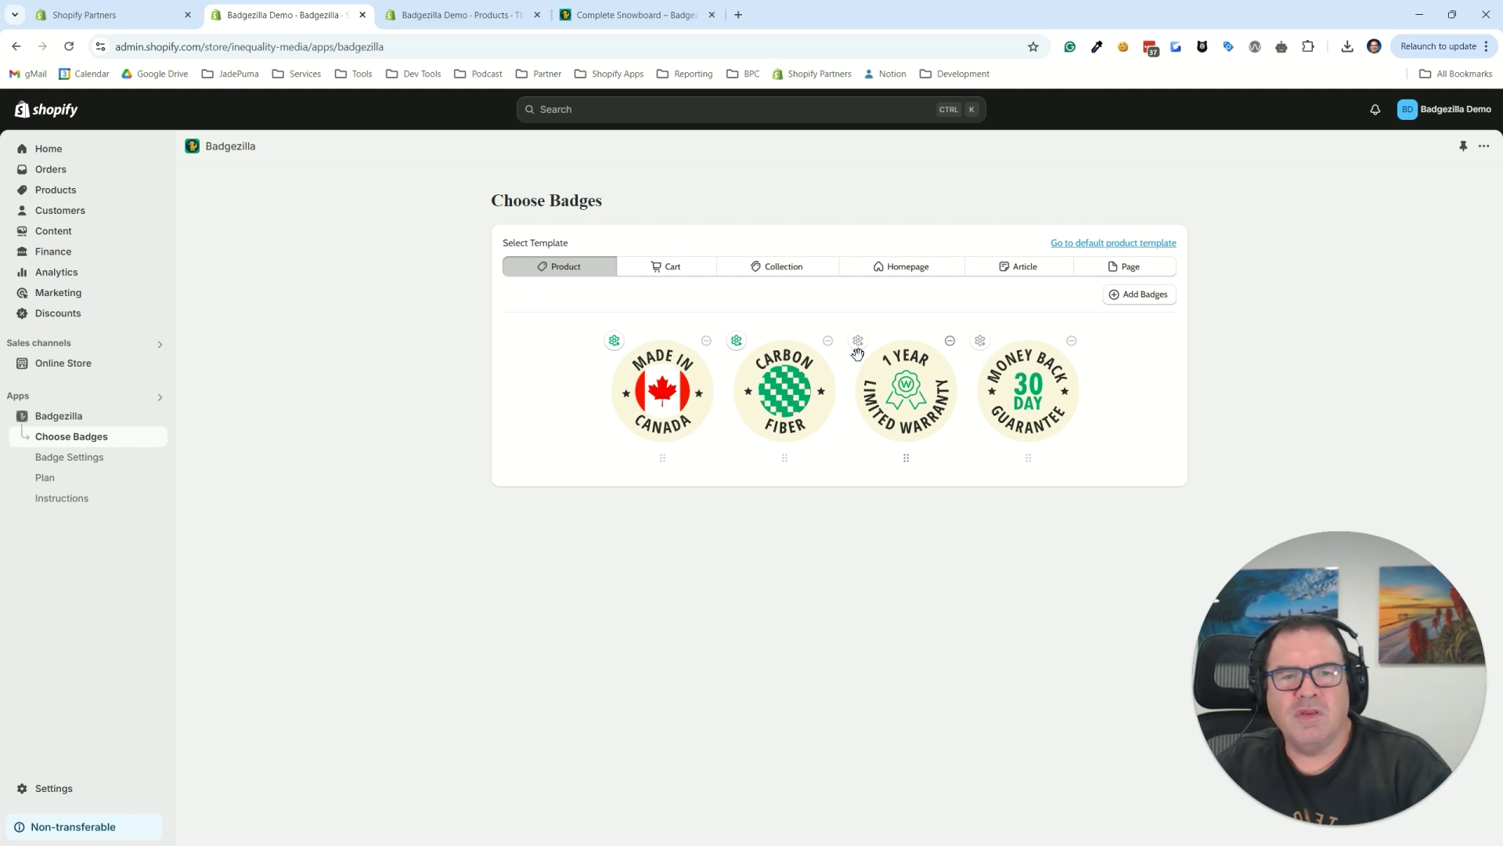
Step: Give the 1 Year Limited Warranty badge the condition Product Title contains 'Snowboard' → Display Badge, and save
{"action": "left_click", "coordinate": [858, 344]}
{"action": "left_click", "coordinate": [580, 360]}
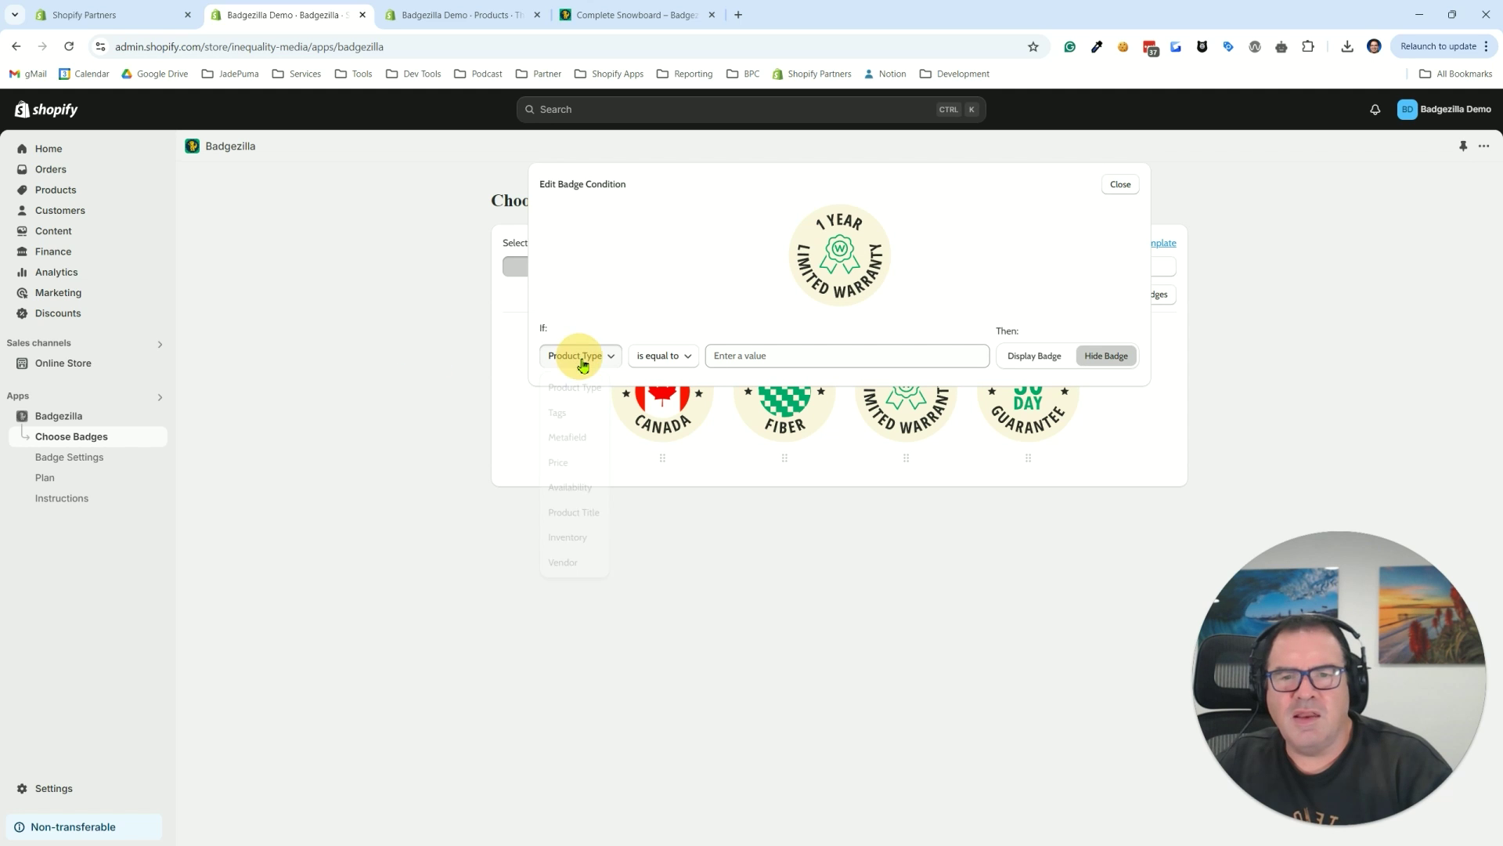
{"action": "left_click", "coordinate": [575, 510]}
{"action": "left_click", "coordinate": [655, 360]}
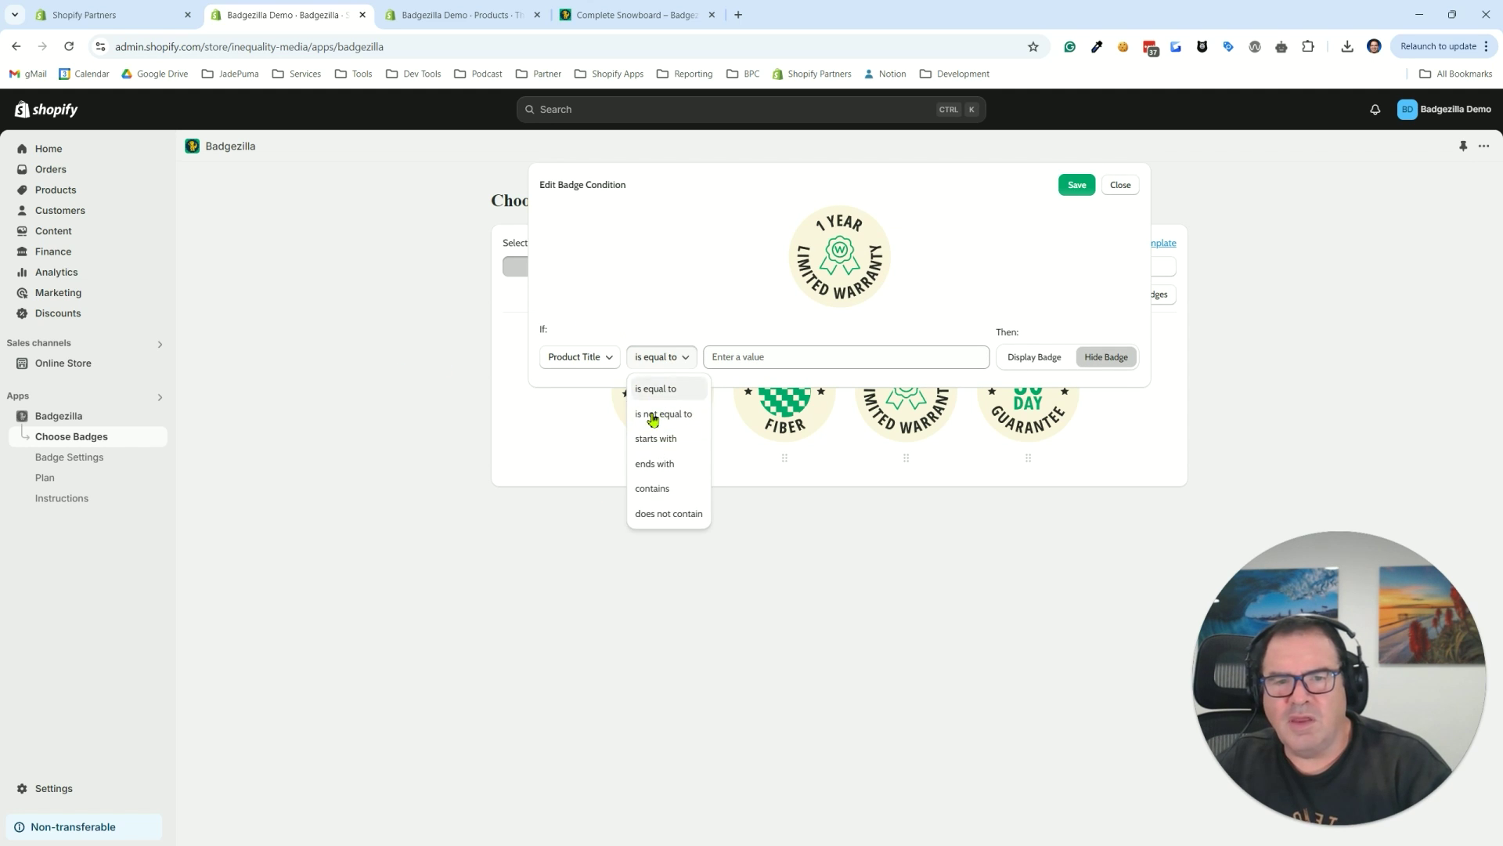
{"action": "left_click", "coordinate": [655, 487]}
{"action": "left_click", "coordinate": [766, 357]}
{"action": "type", "text": "Snowboard"}
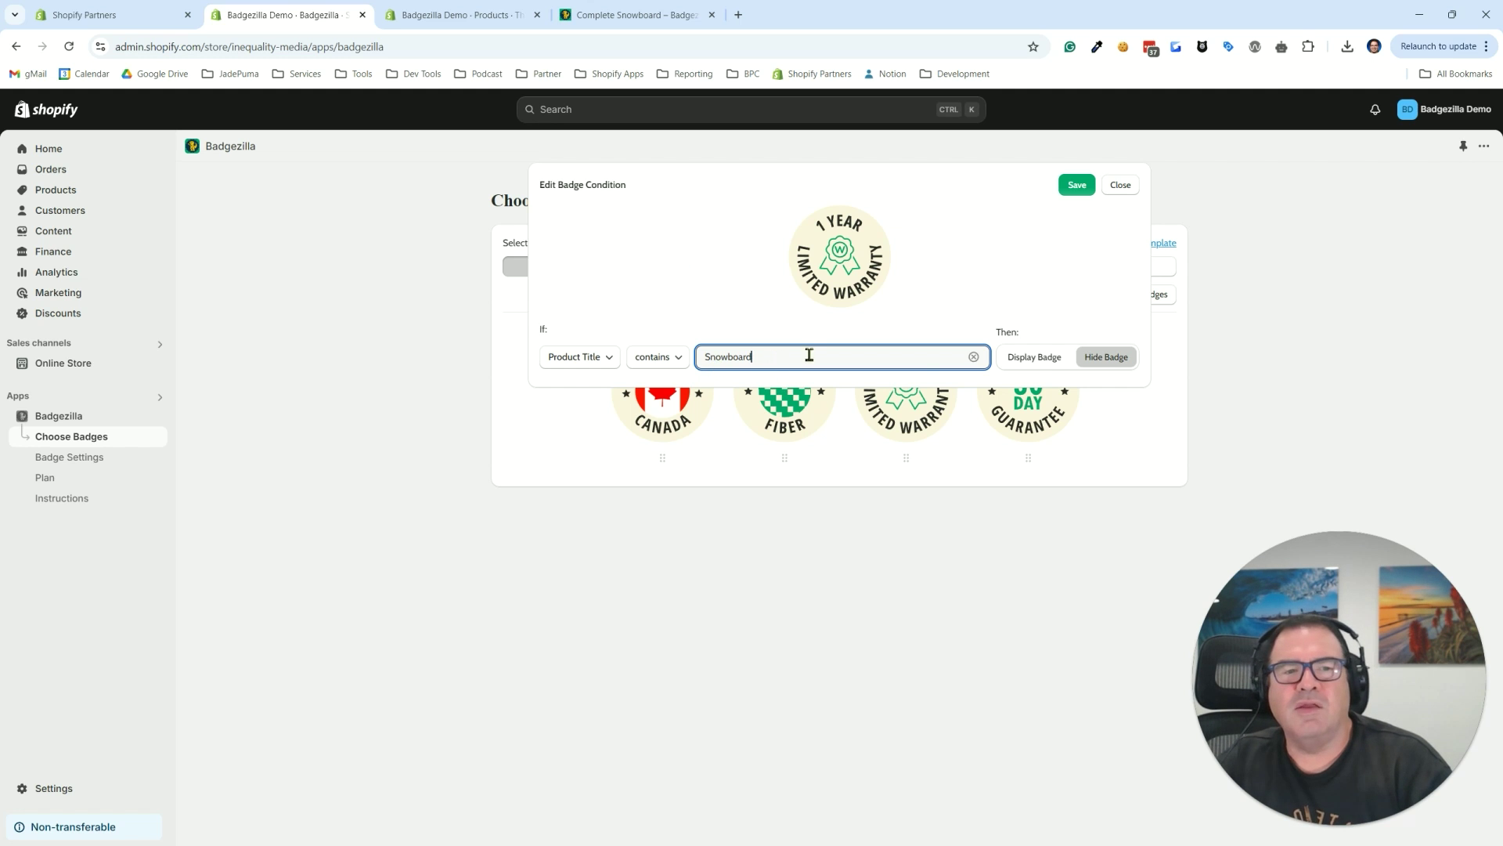
{"action": "left_click", "coordinate": [1033, 359]}
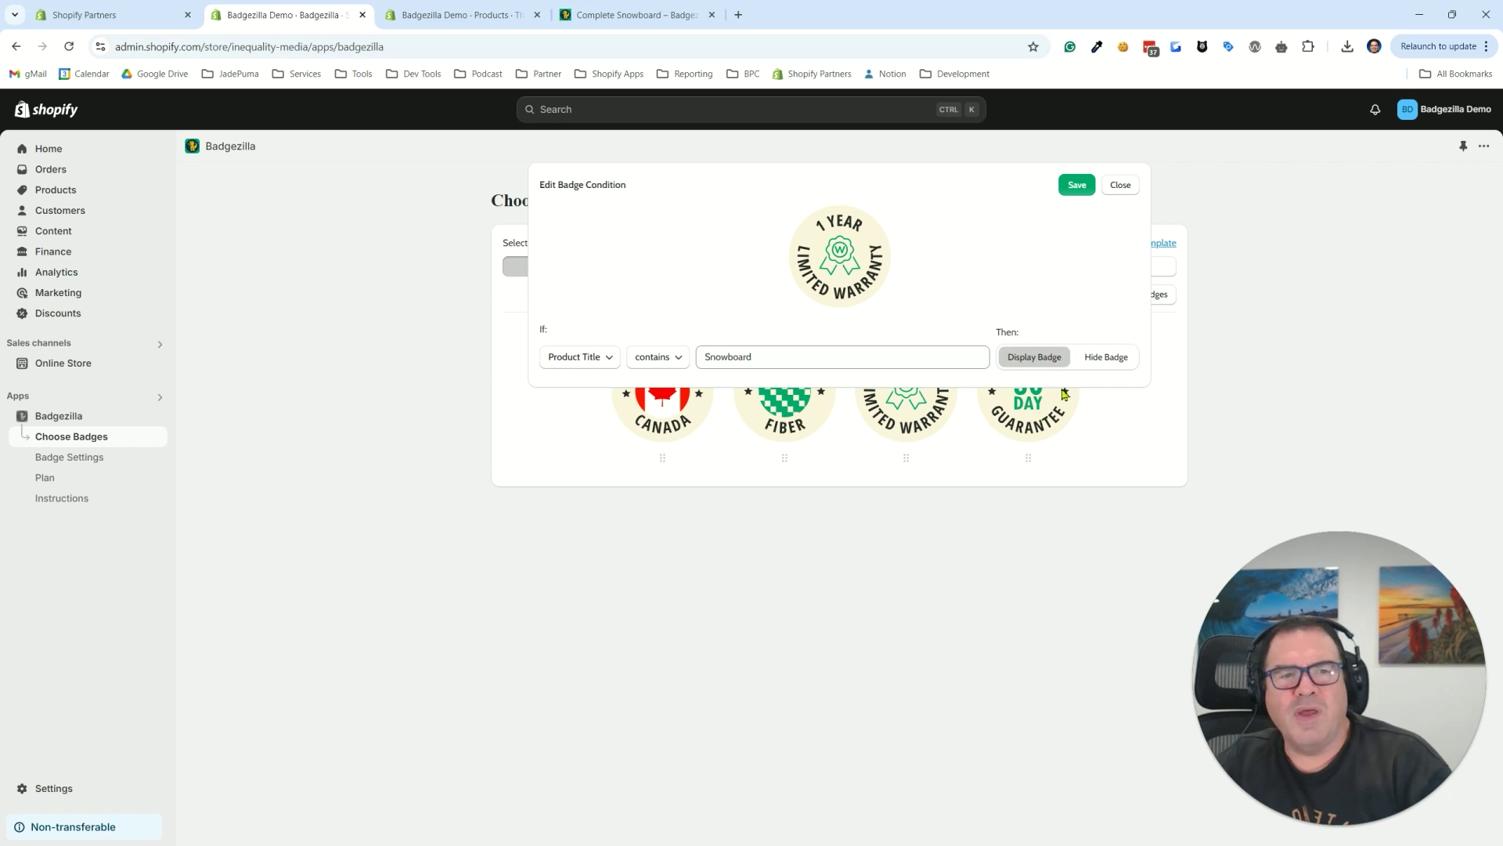
{"action": "left_click", "coordinate": [1076, 185]}
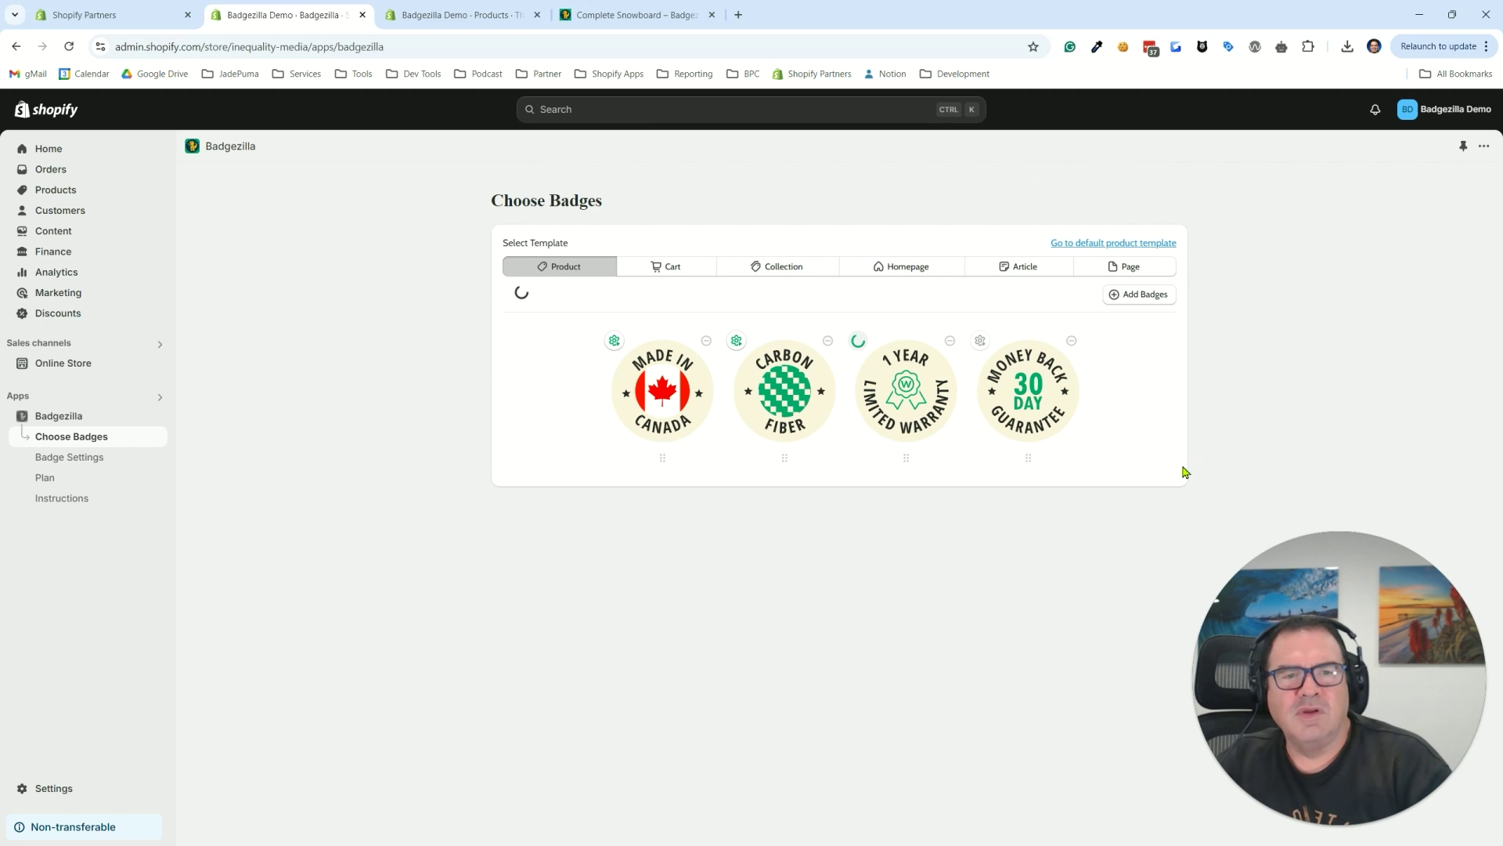
{"action": "left_click", "coordinate": [980, 342]}
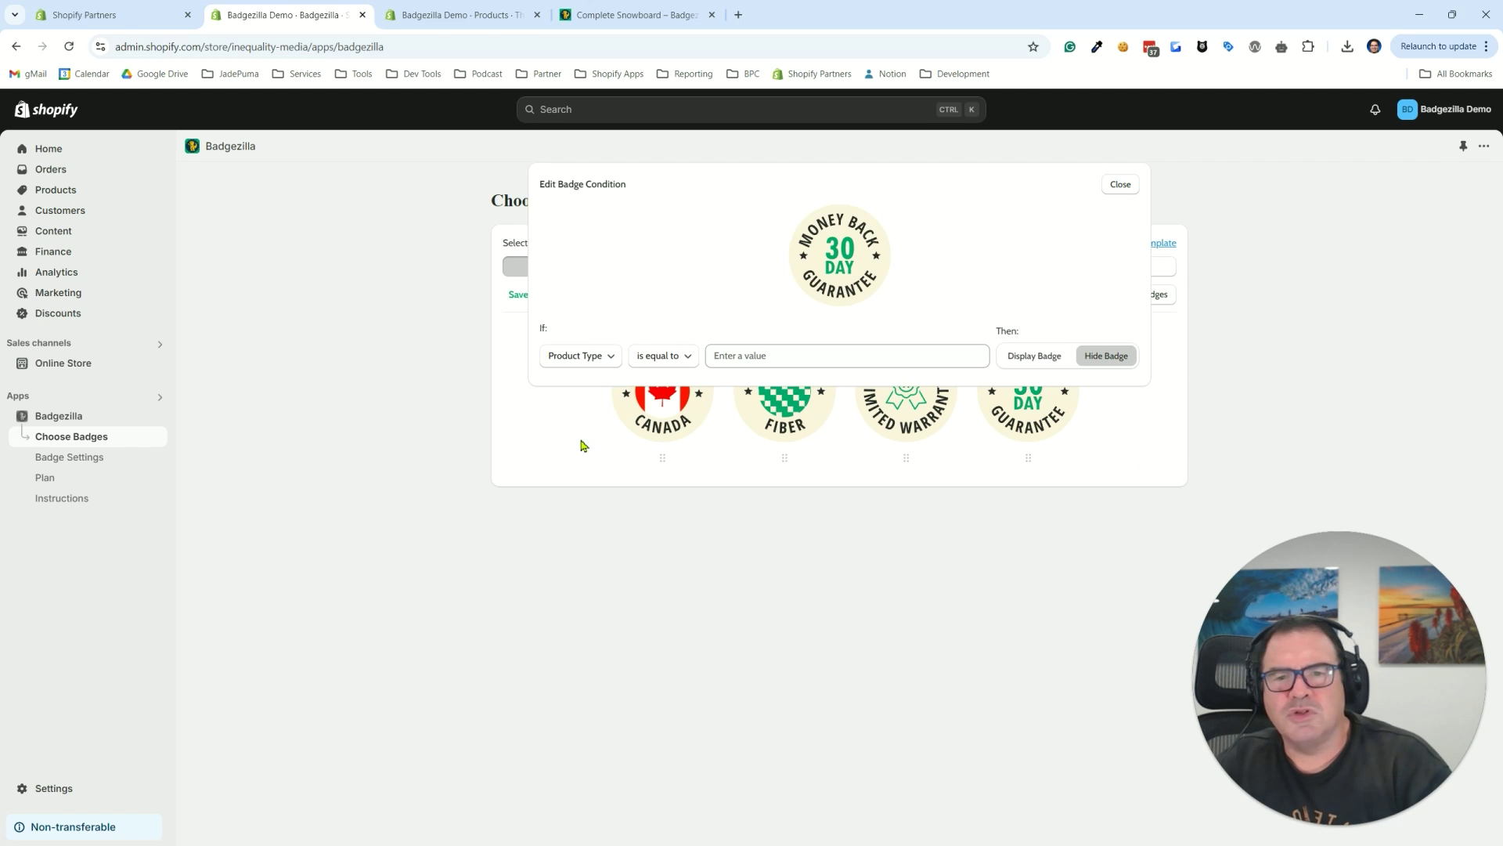
{"action": "left_click", "coordinate": [604, 357]}
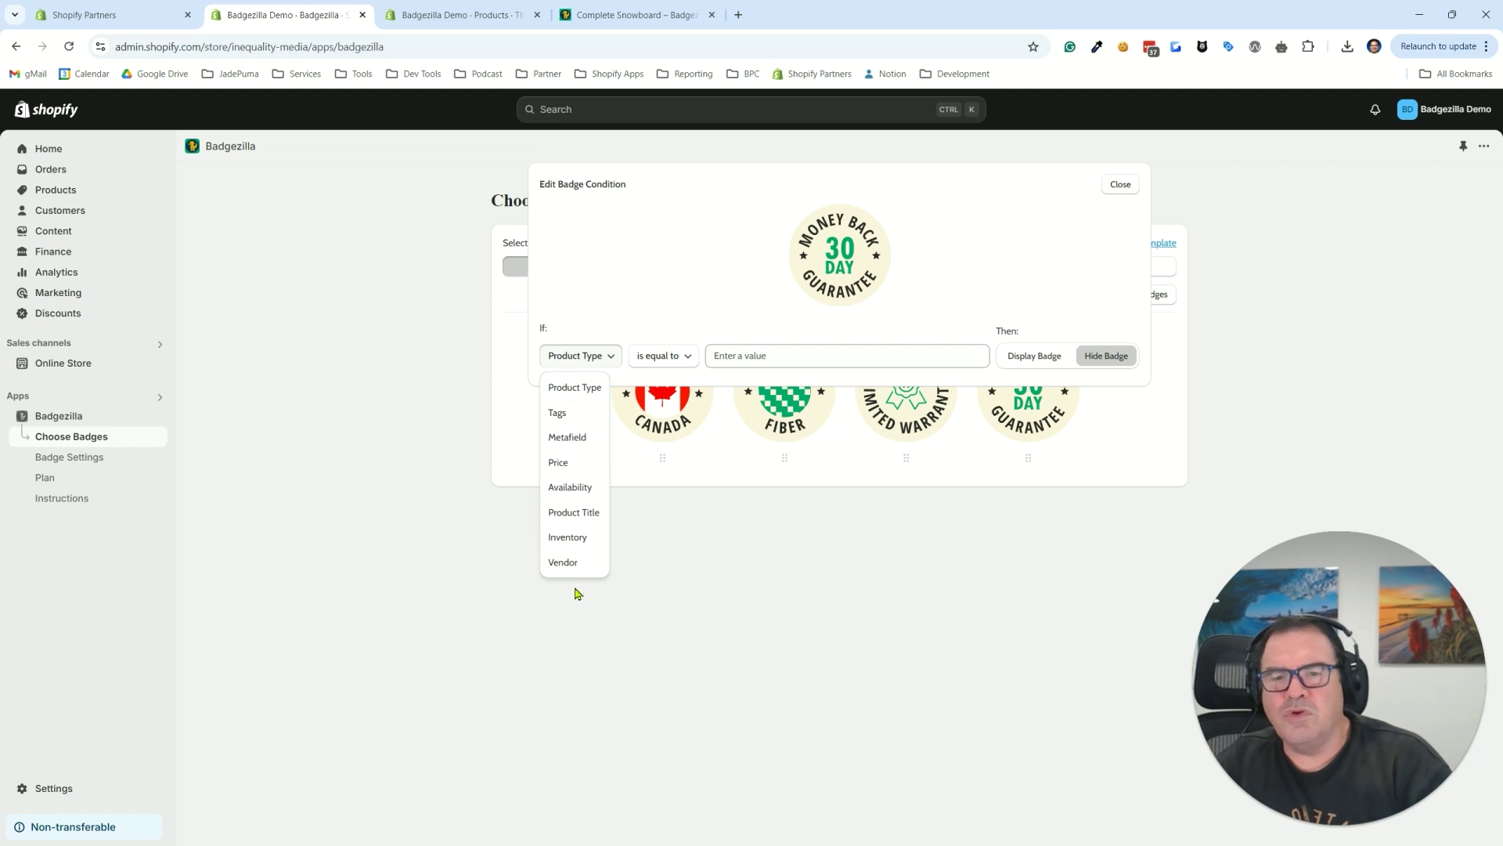
{"action": "left_click", "coordinate": [645, 285]}
{"action": "left_click", "coordinate": [663, 355]}
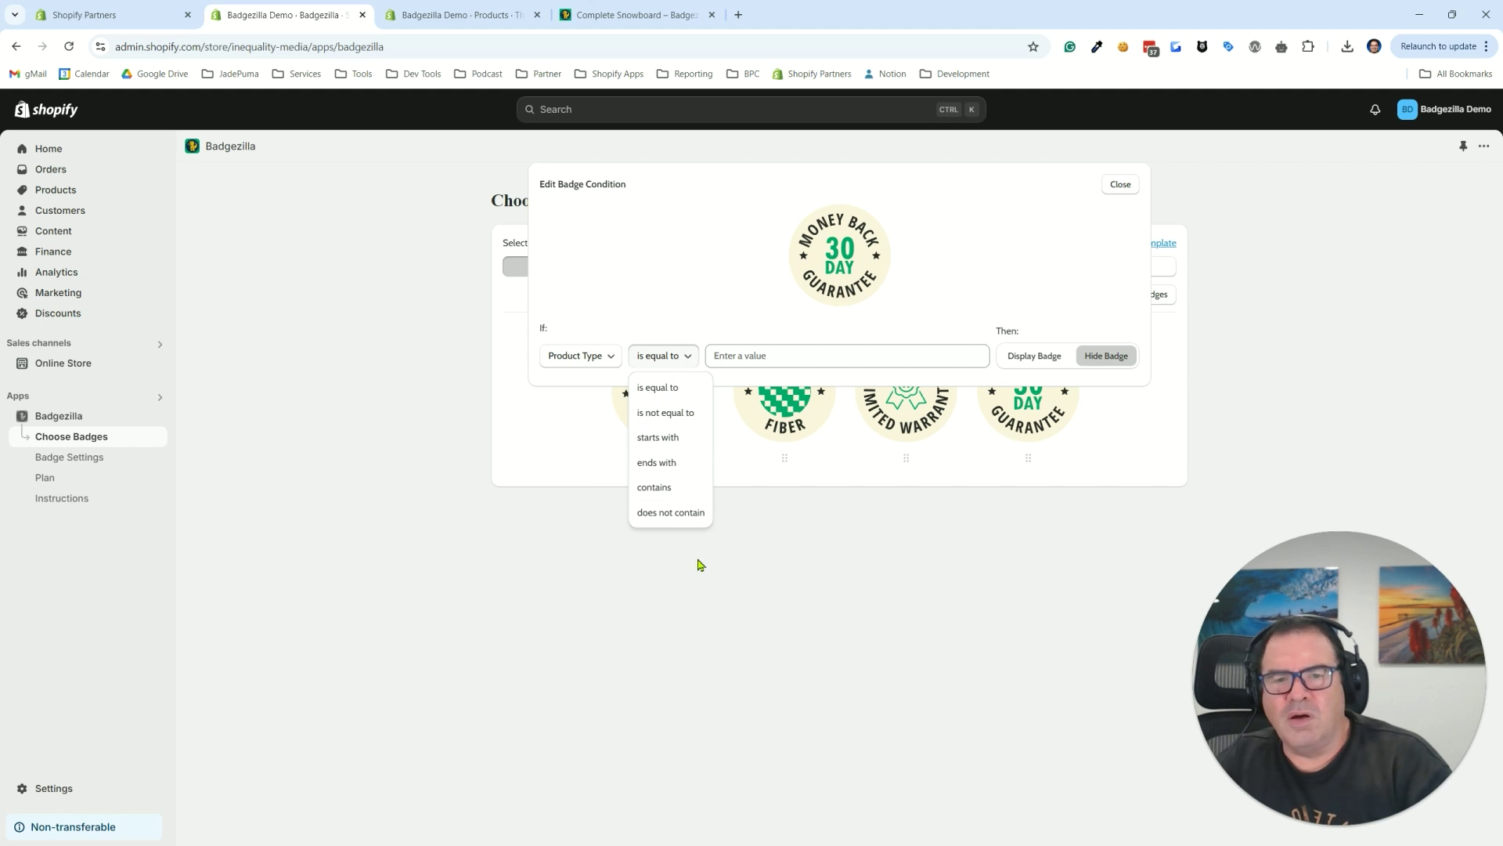
{"action": "left_click", "coordinate": [573, 354]}
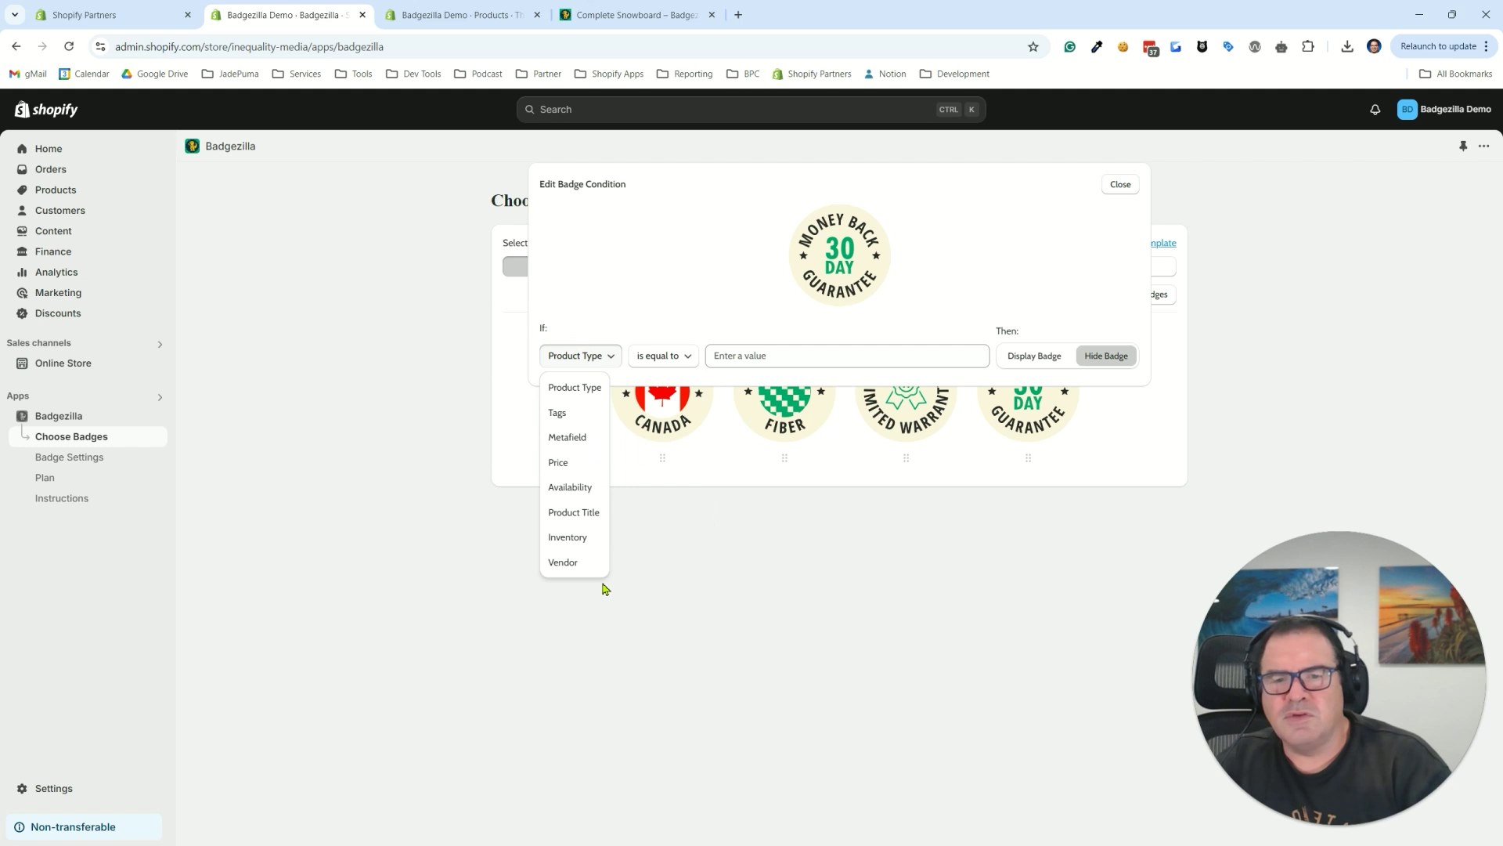
{"action": "left_click", "coordinate": [571, 542]}
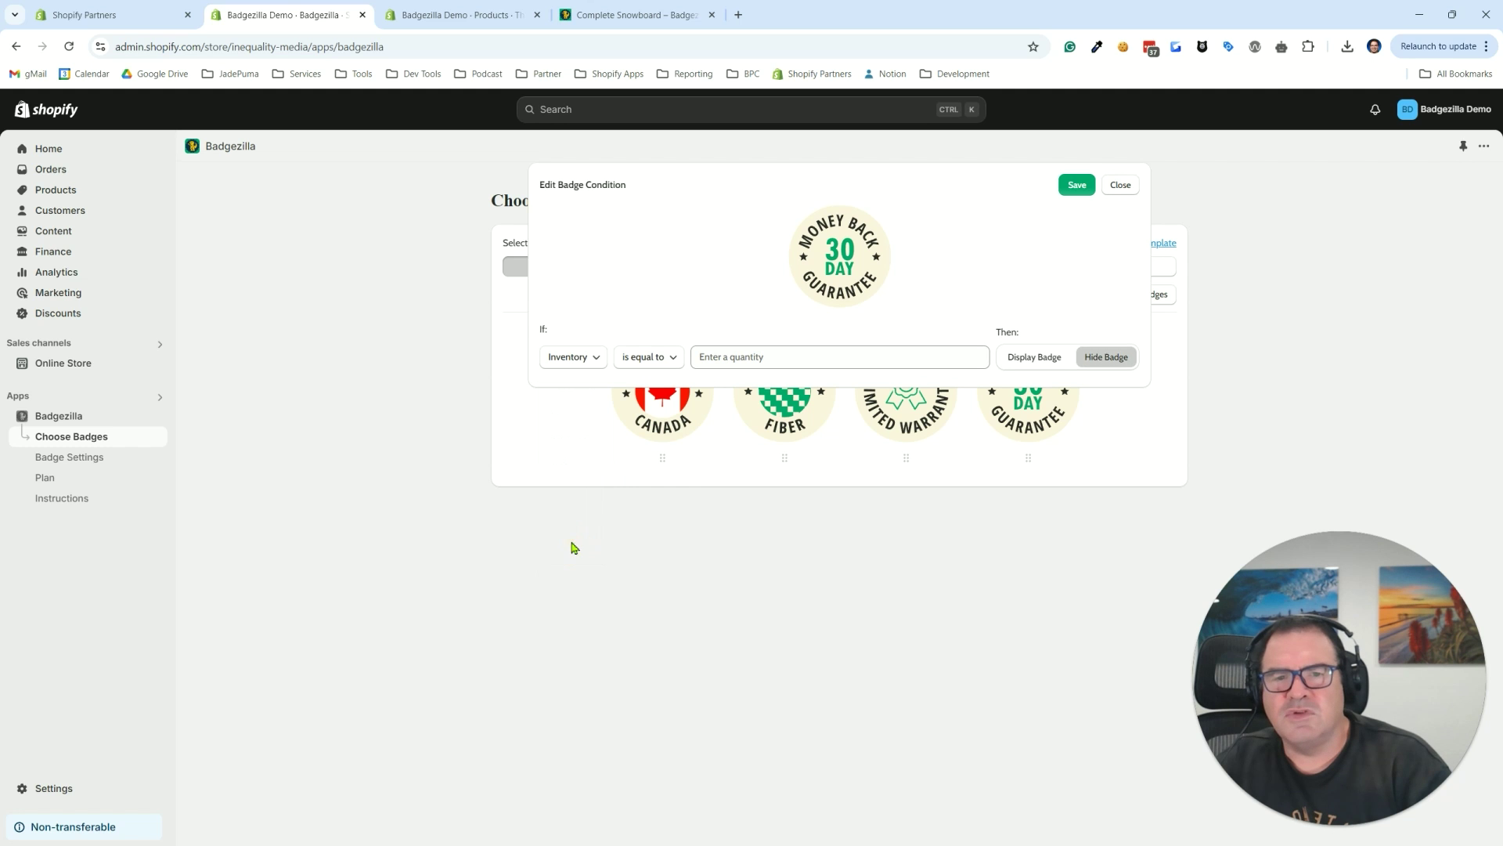
{"action": "left_click", "coordinate": [645, 361]}
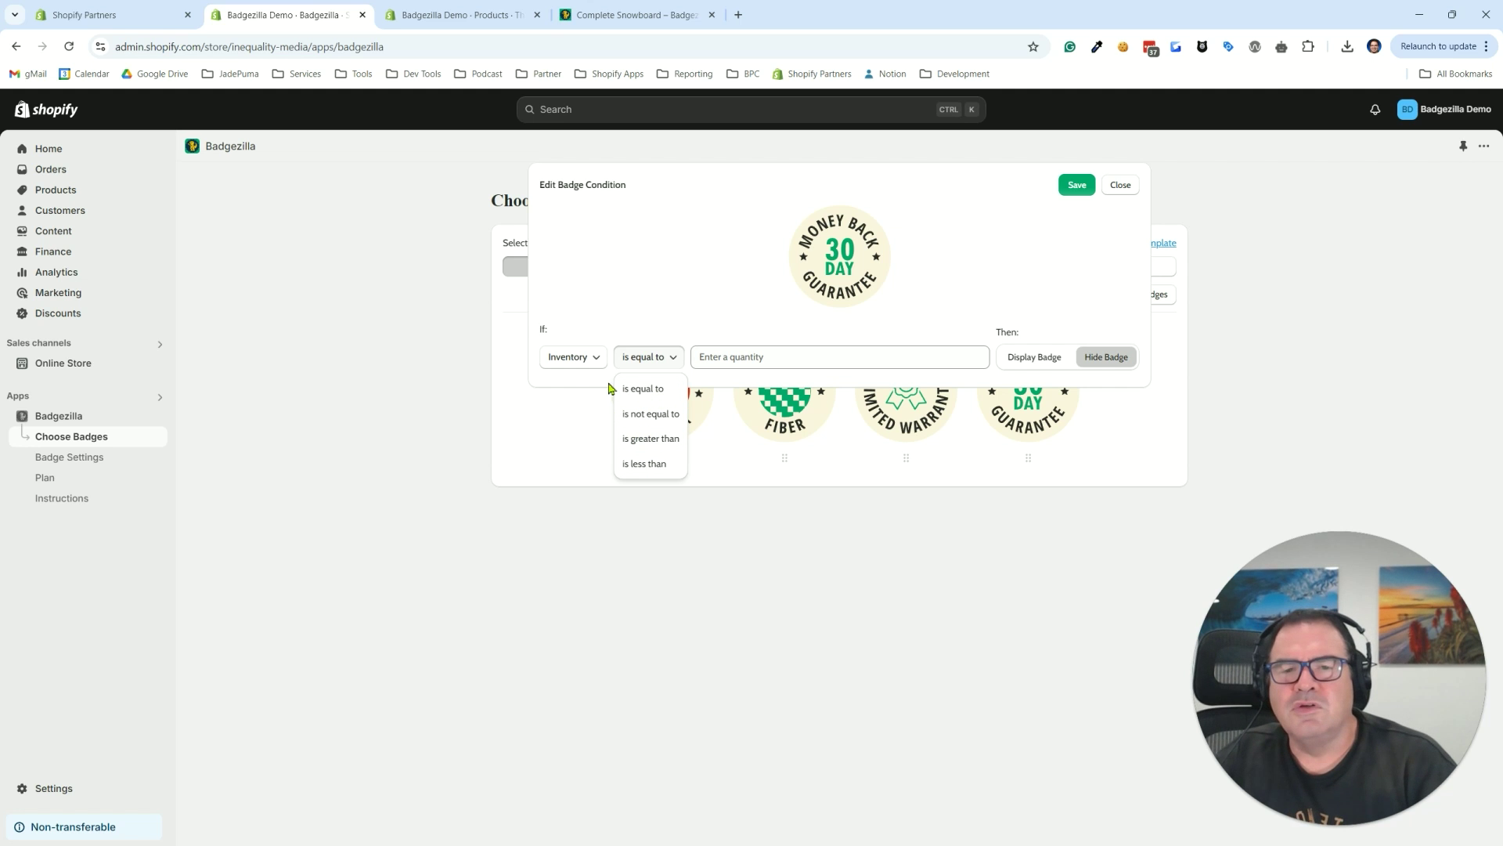
{"action": "left_click", "coordinate": [650, 362]}
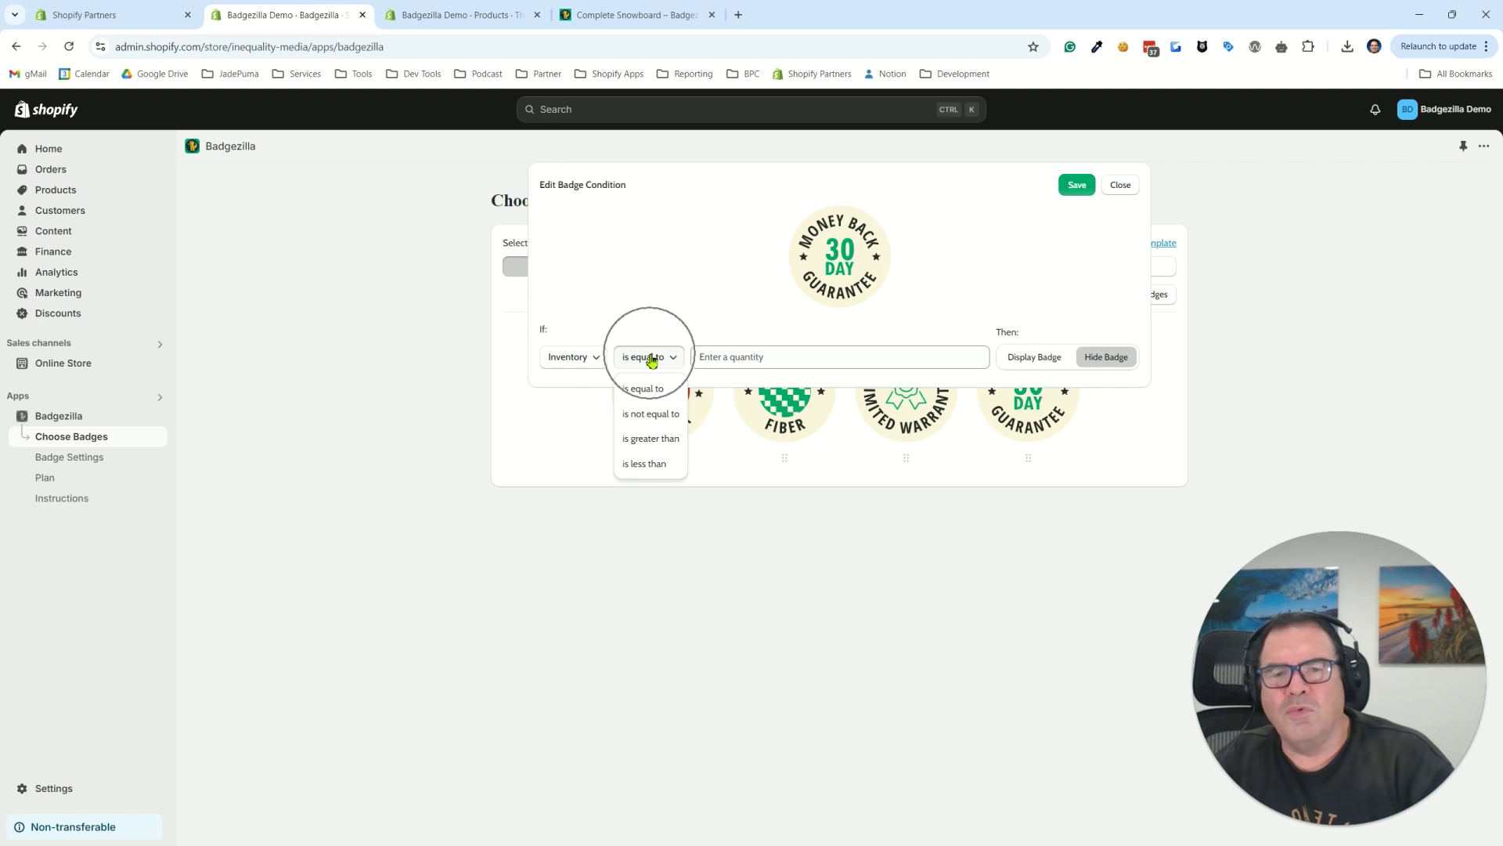
{"action": "left_click", "coordinate": [562, 364]}
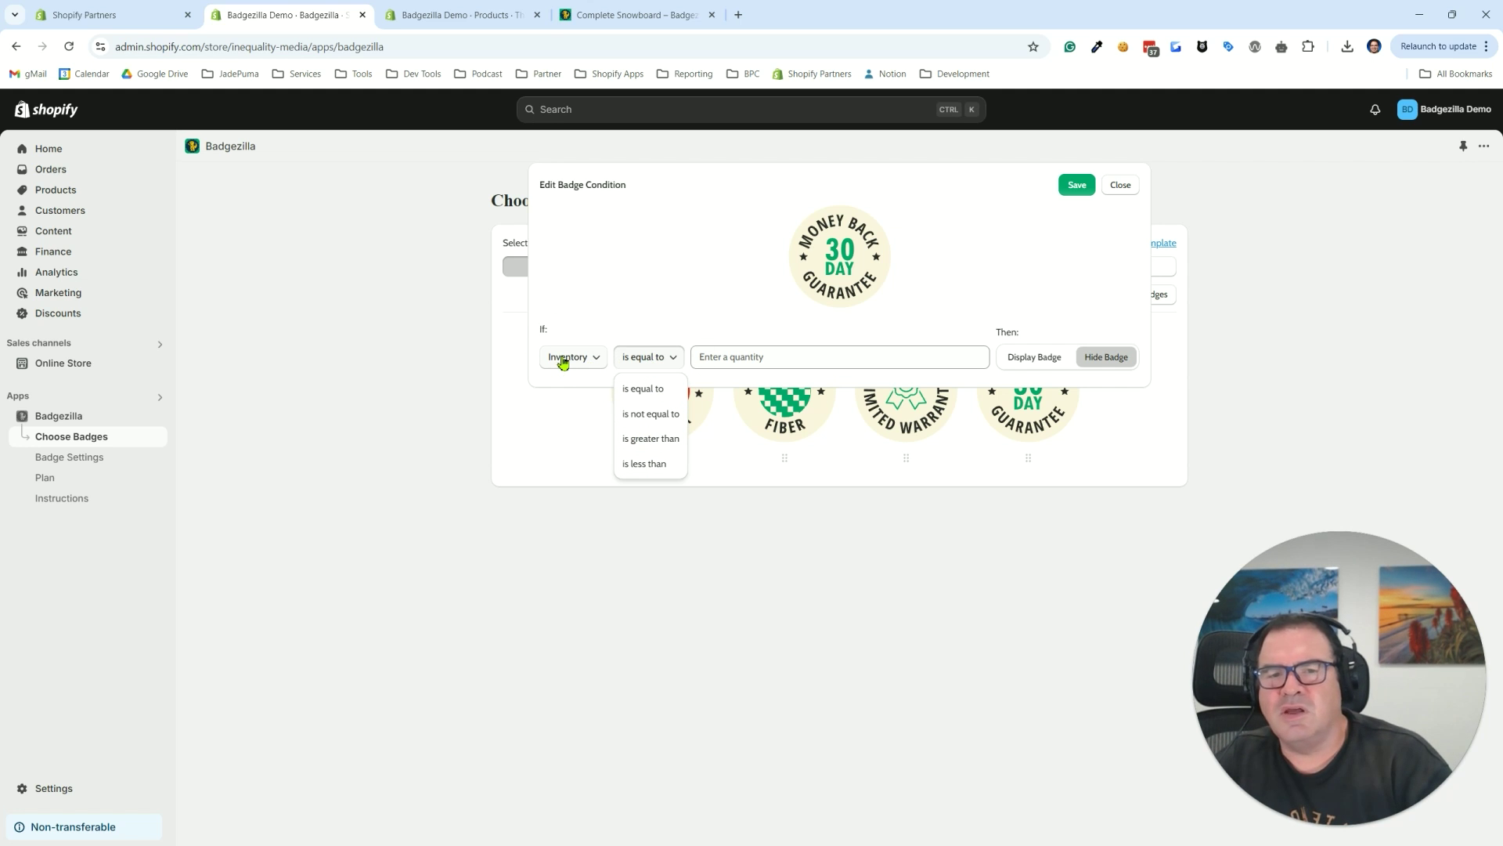
{"action": "left_click", "coordinate": [572, 319]}
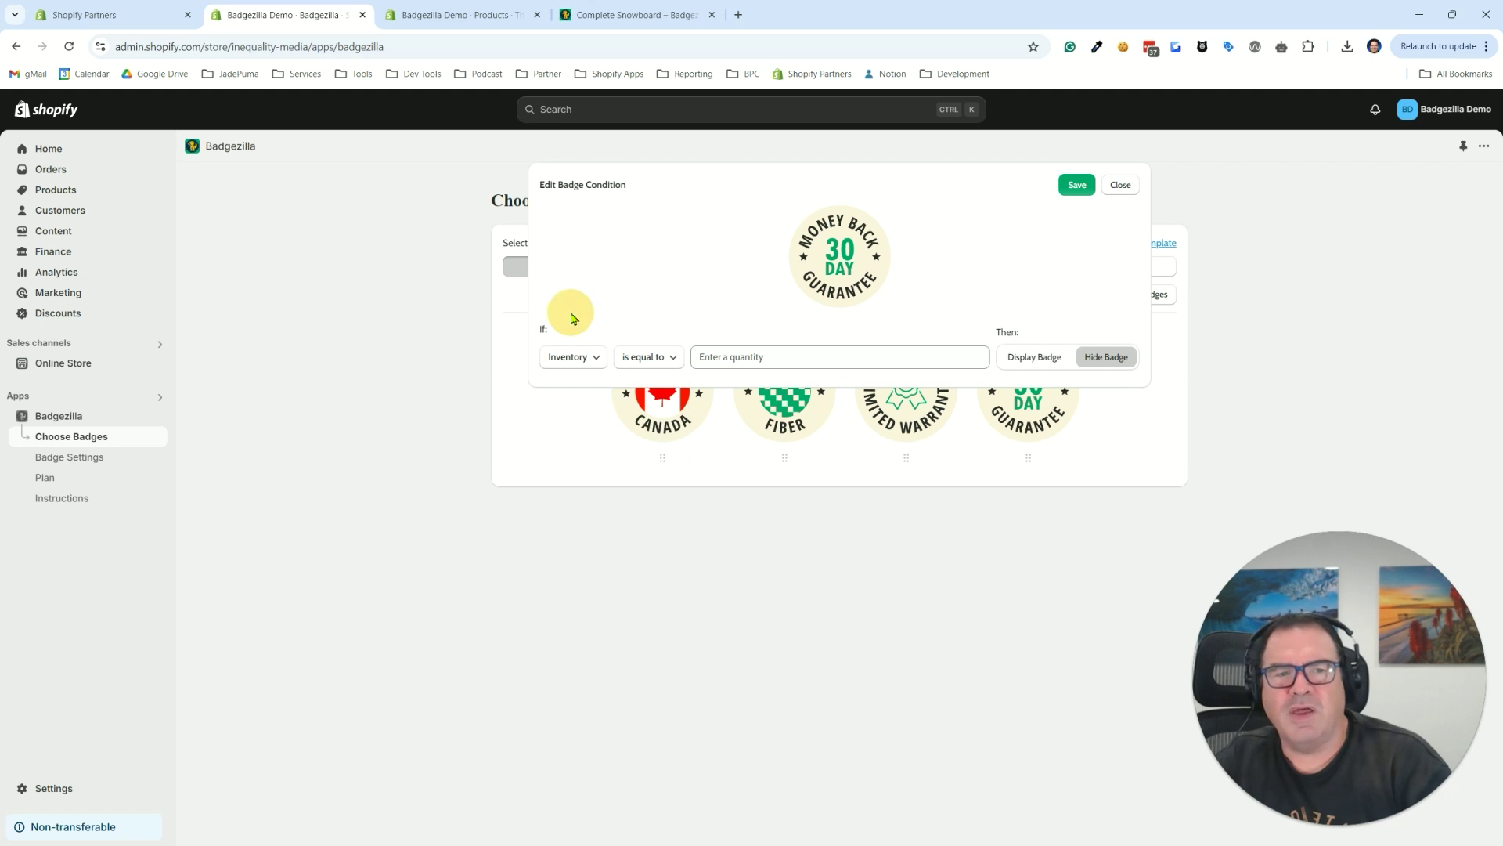
{"action": "left_click", "coordinate": [1121, 188]}
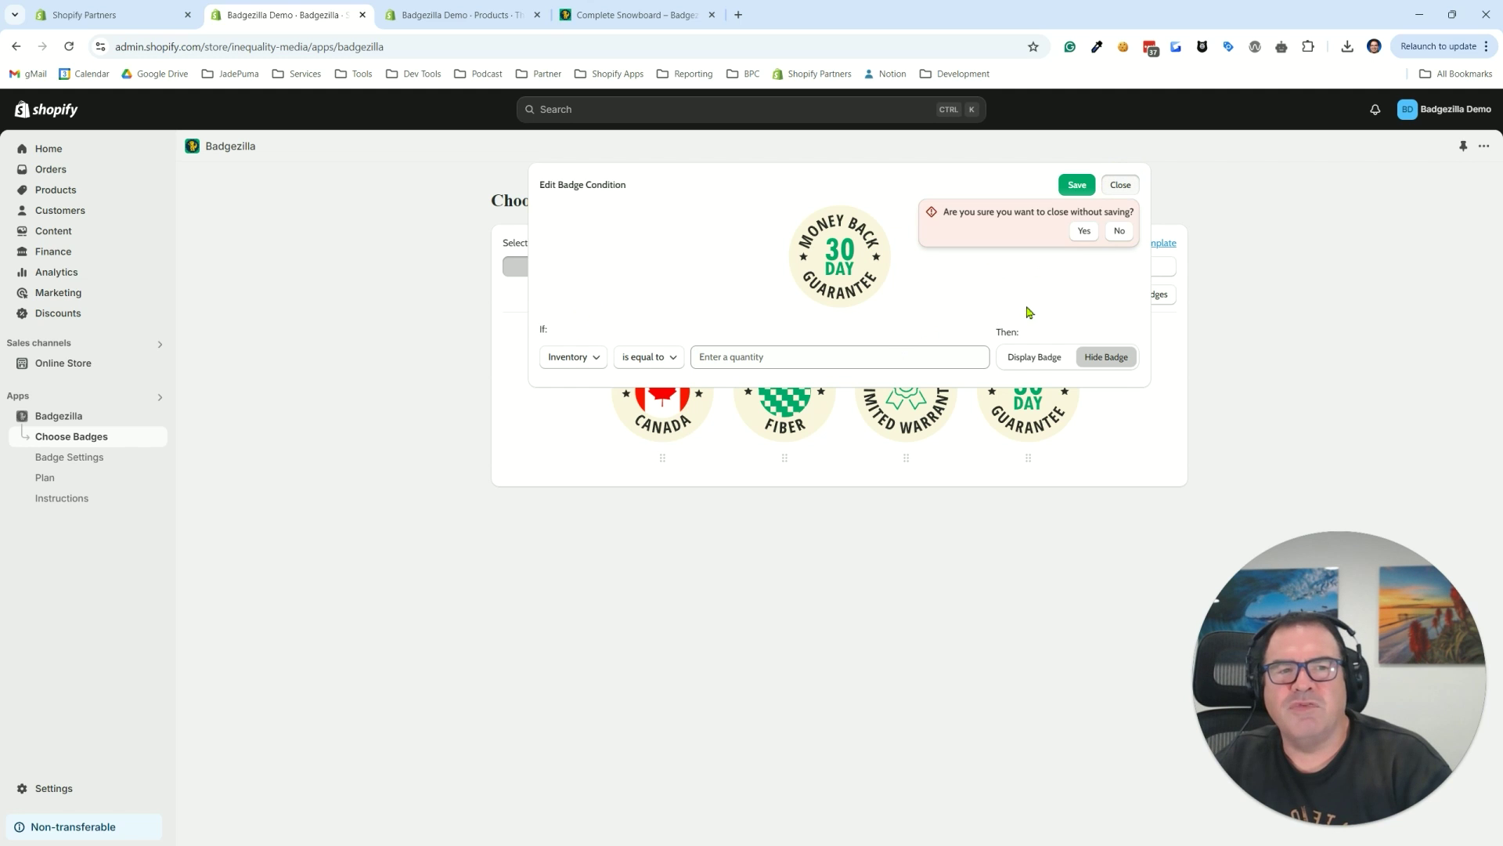
{"action": "left_click", "coordinate": [1084, 231]}
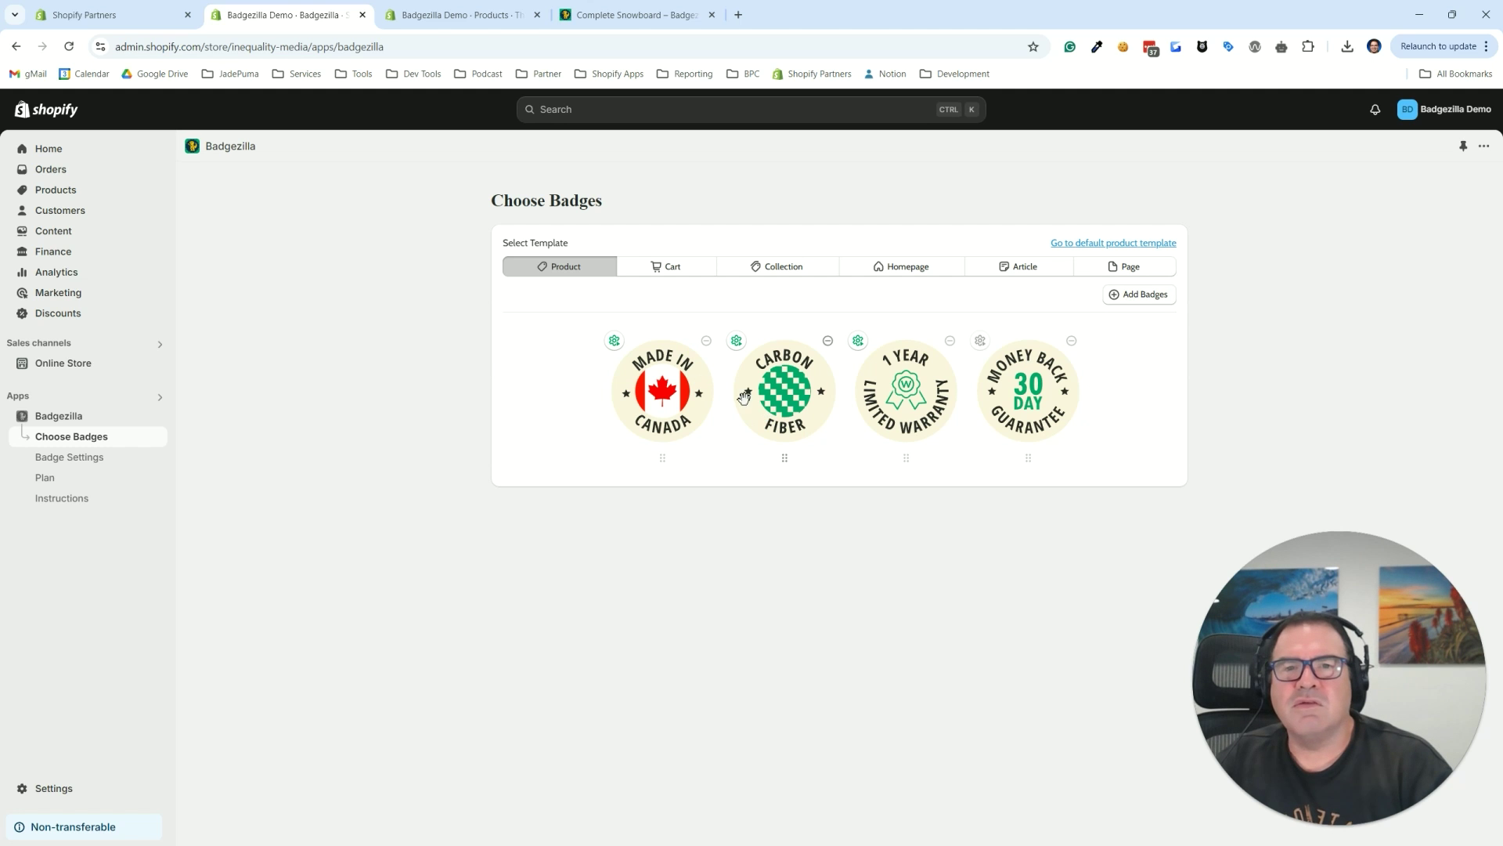
Step: Reload The Complete Snowboard storefront page, then browse the Snowboards collection grid
{"action": "left_click", "coordinate": [598, 17]}
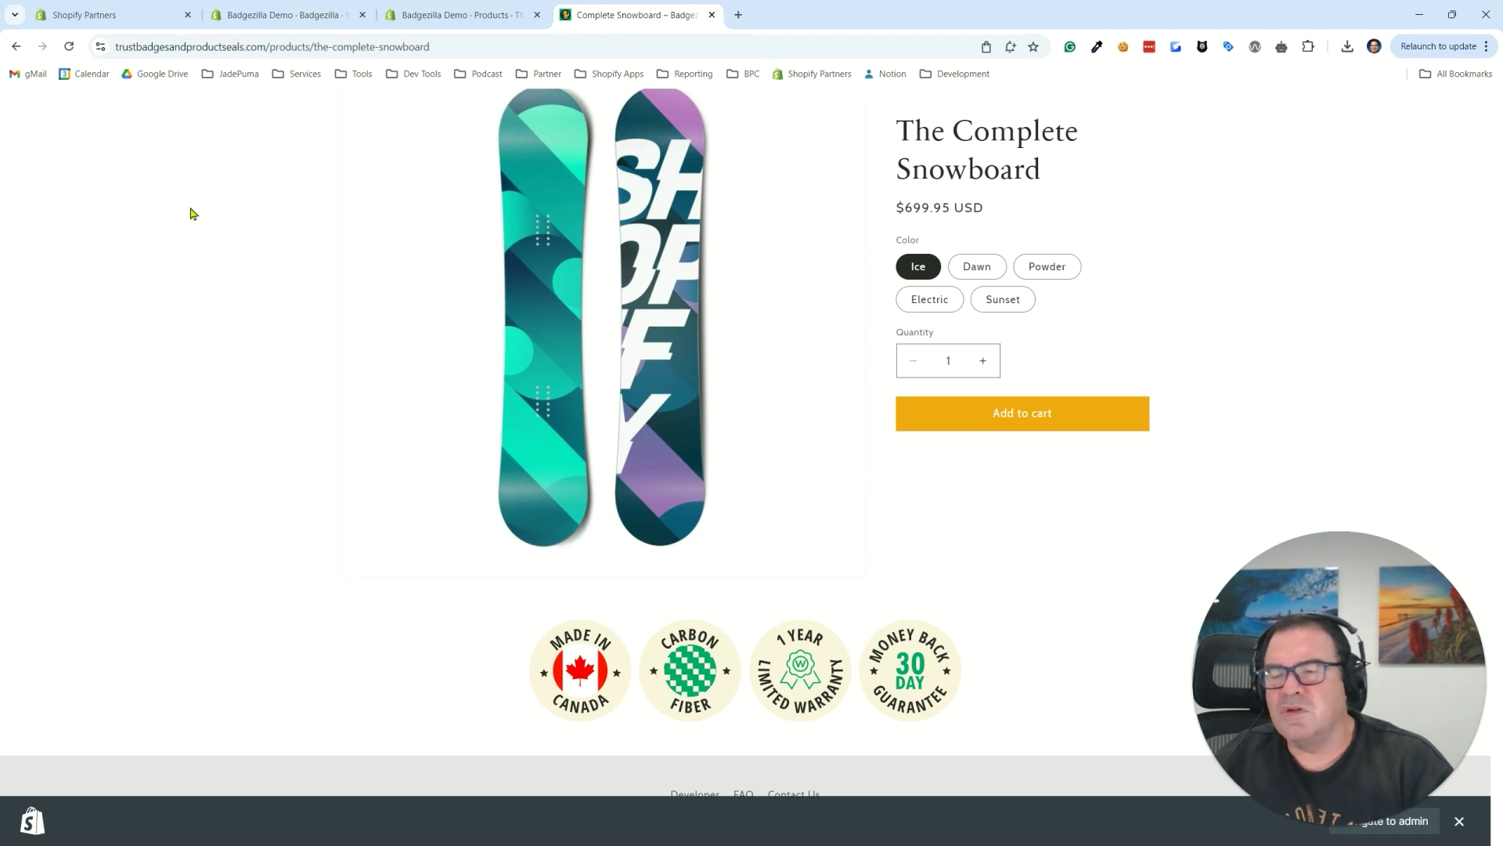
{"action": "left_click", "coordinate": [70, 47]}
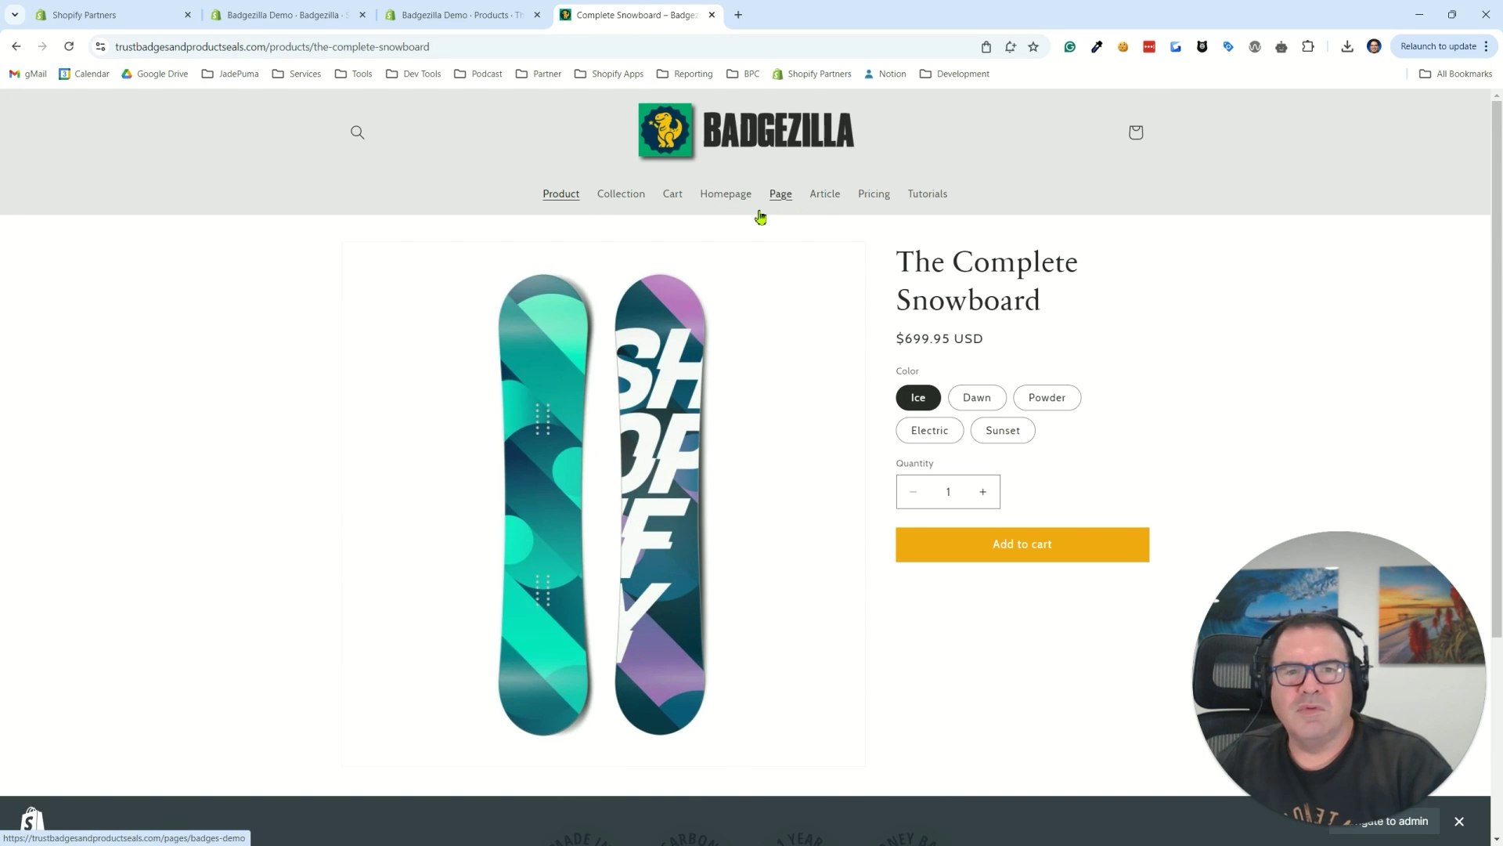
{"action": "left_click", "coordinate": [637, 197]}
{"action": "scroll", "coordinate": [802, 345], "scroll_direction": "down", "scroll_amount": 10}
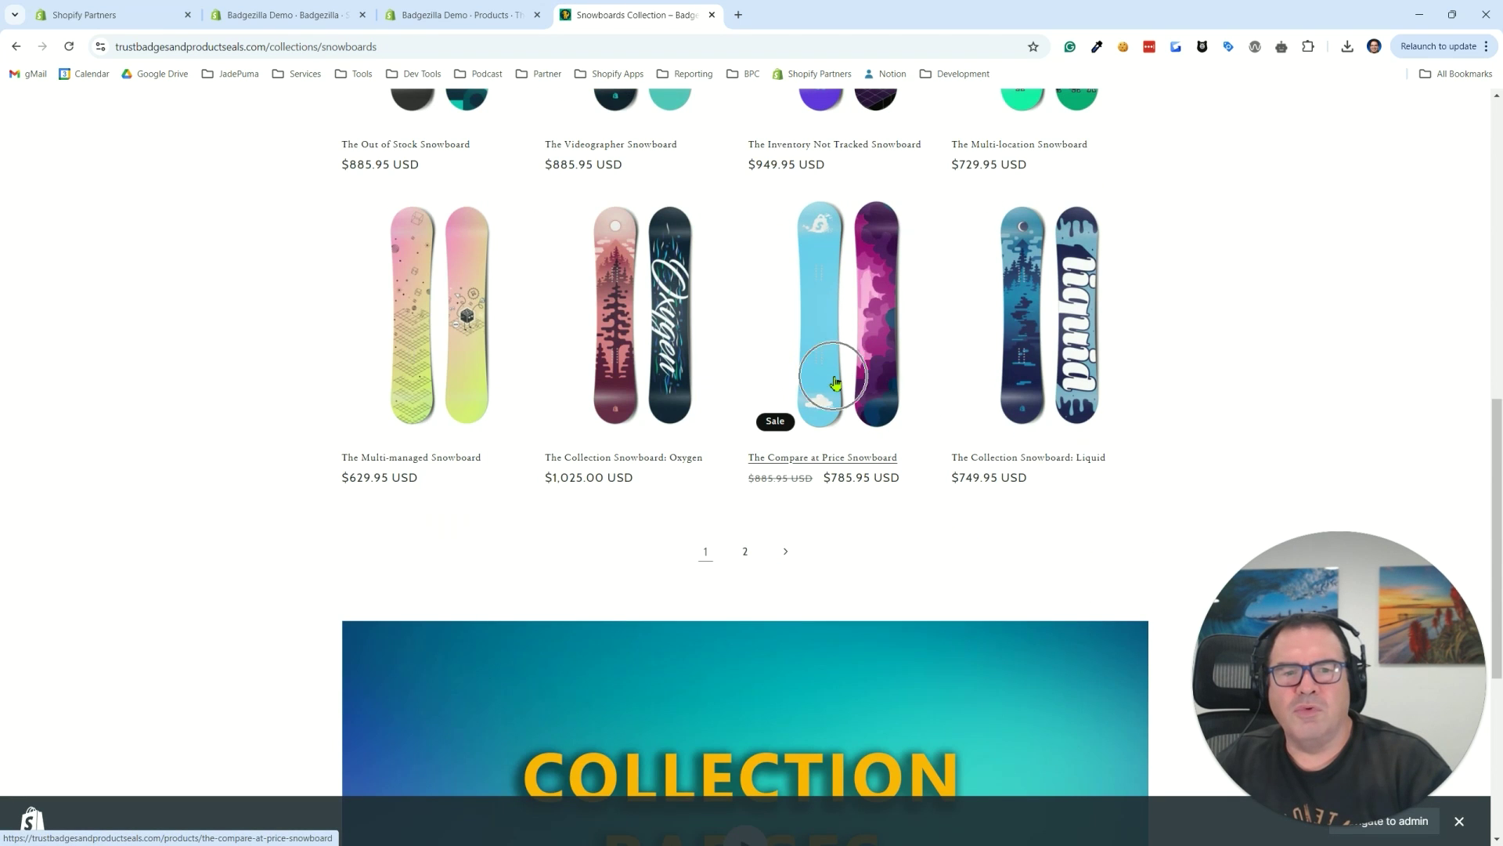
Step: Open The Compare at Price Snowboard and confirm only the warranty and money-back badges appear
{"action": "left_click", "coordinate": [825, 371]}
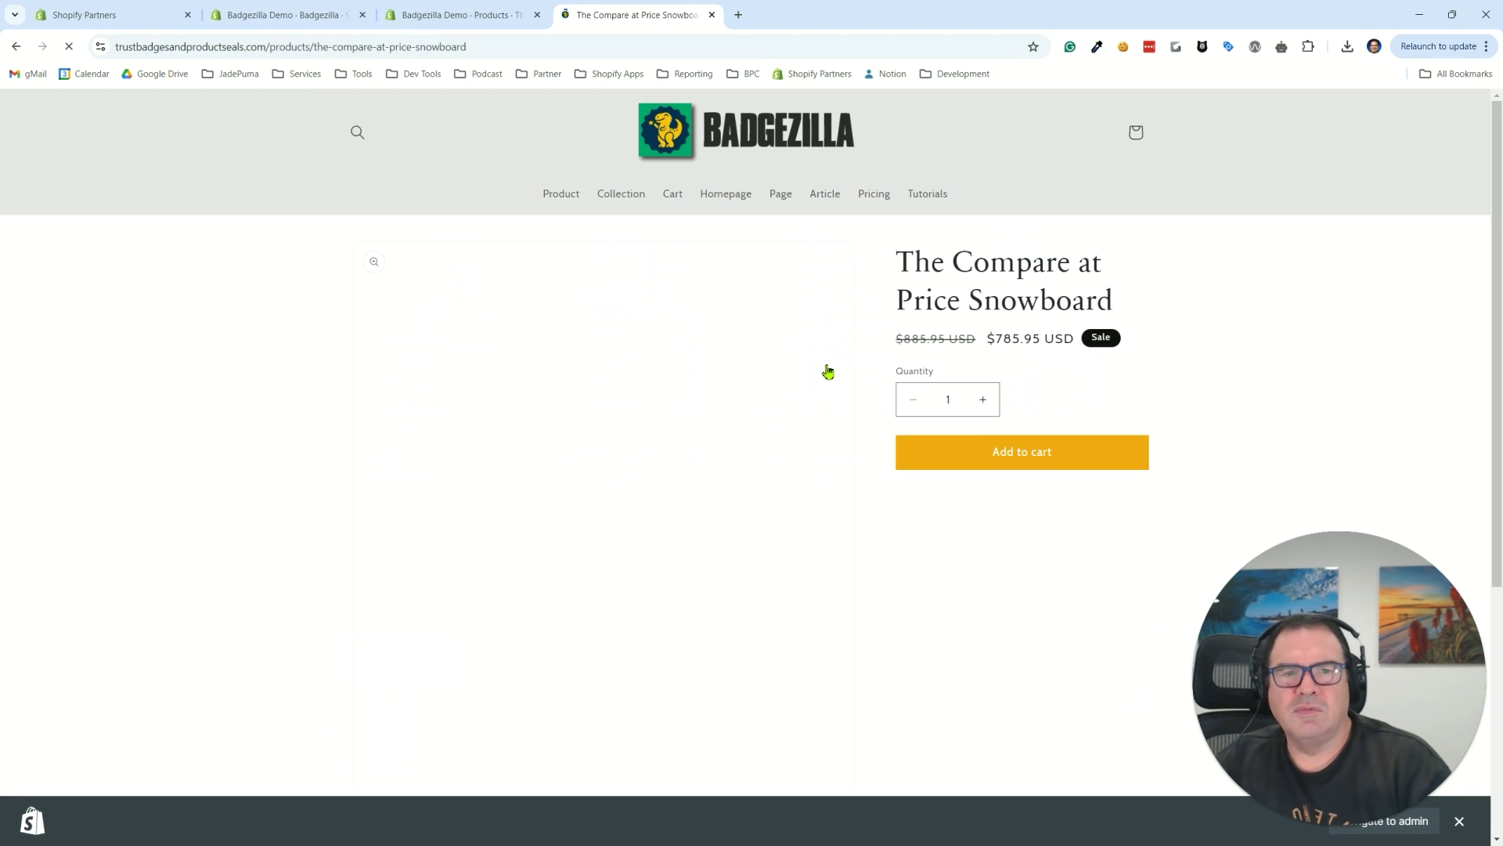
{"action": "scroll", "coordinate": [828, 371], "scroll_direction": "down", "scroll_amount": 3}
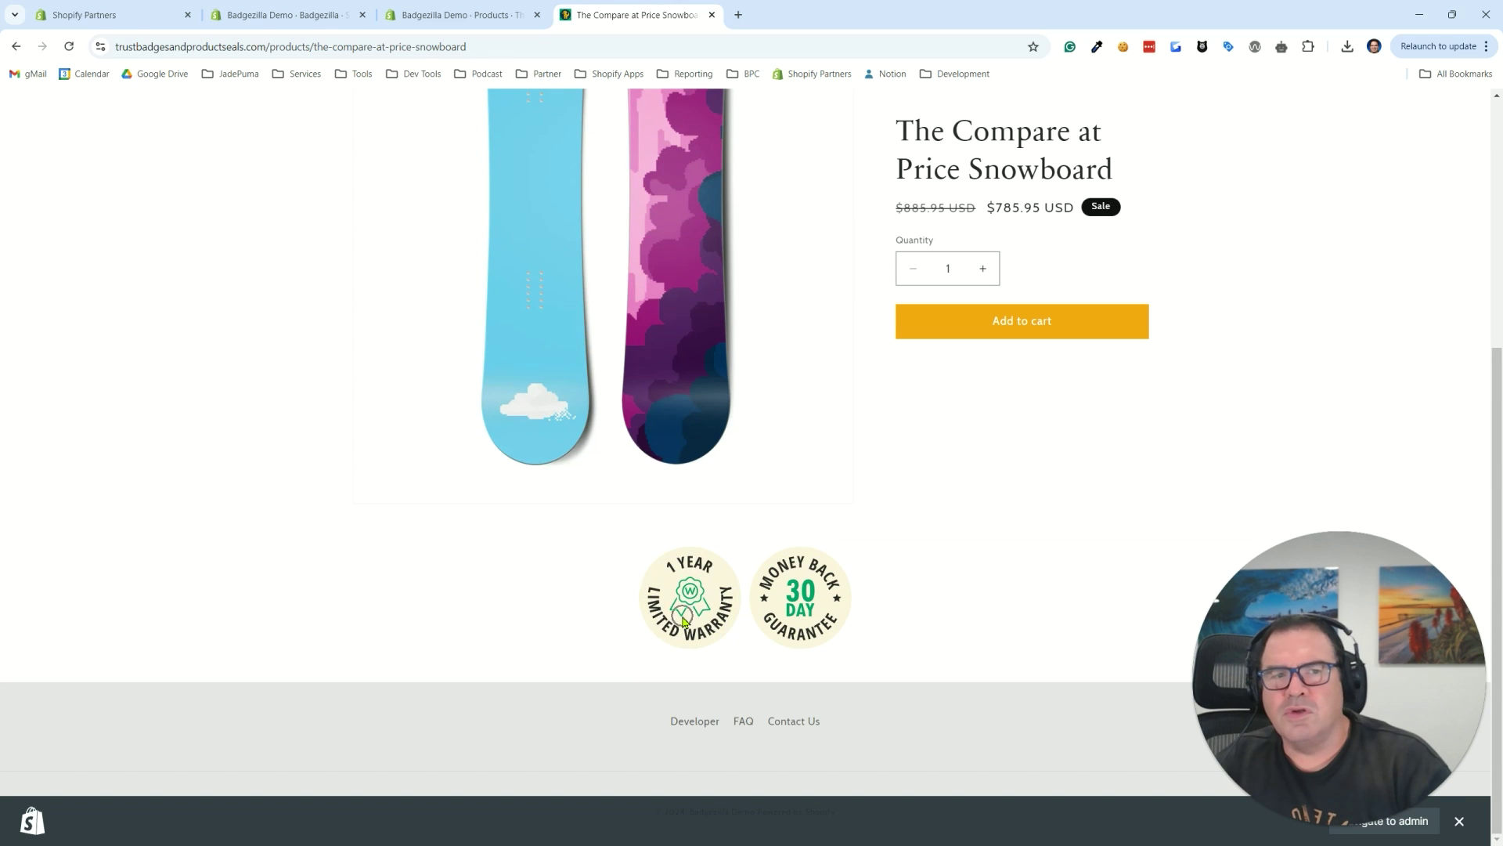
{"action": "scroll", "coordinate": [823, 562], "scroll_direction": "up", "scroll_amount": 2}
{"action": "double_click", "coordinate": [1018, 302]}
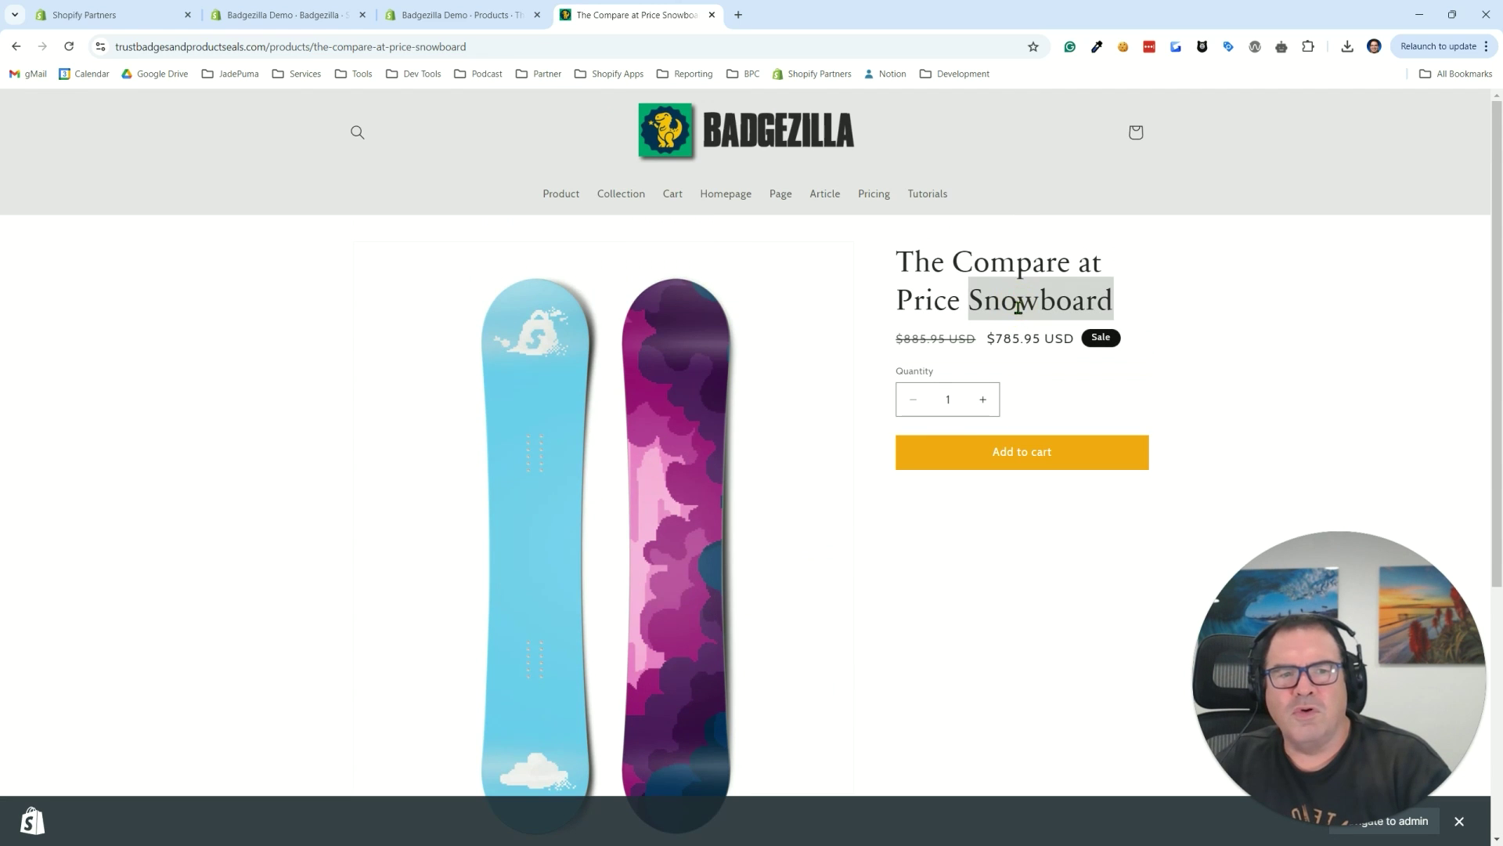
{"action": "scroll", "coordinate": [705, 686], "scroll_direction": "down", "scroll_amount": 2}
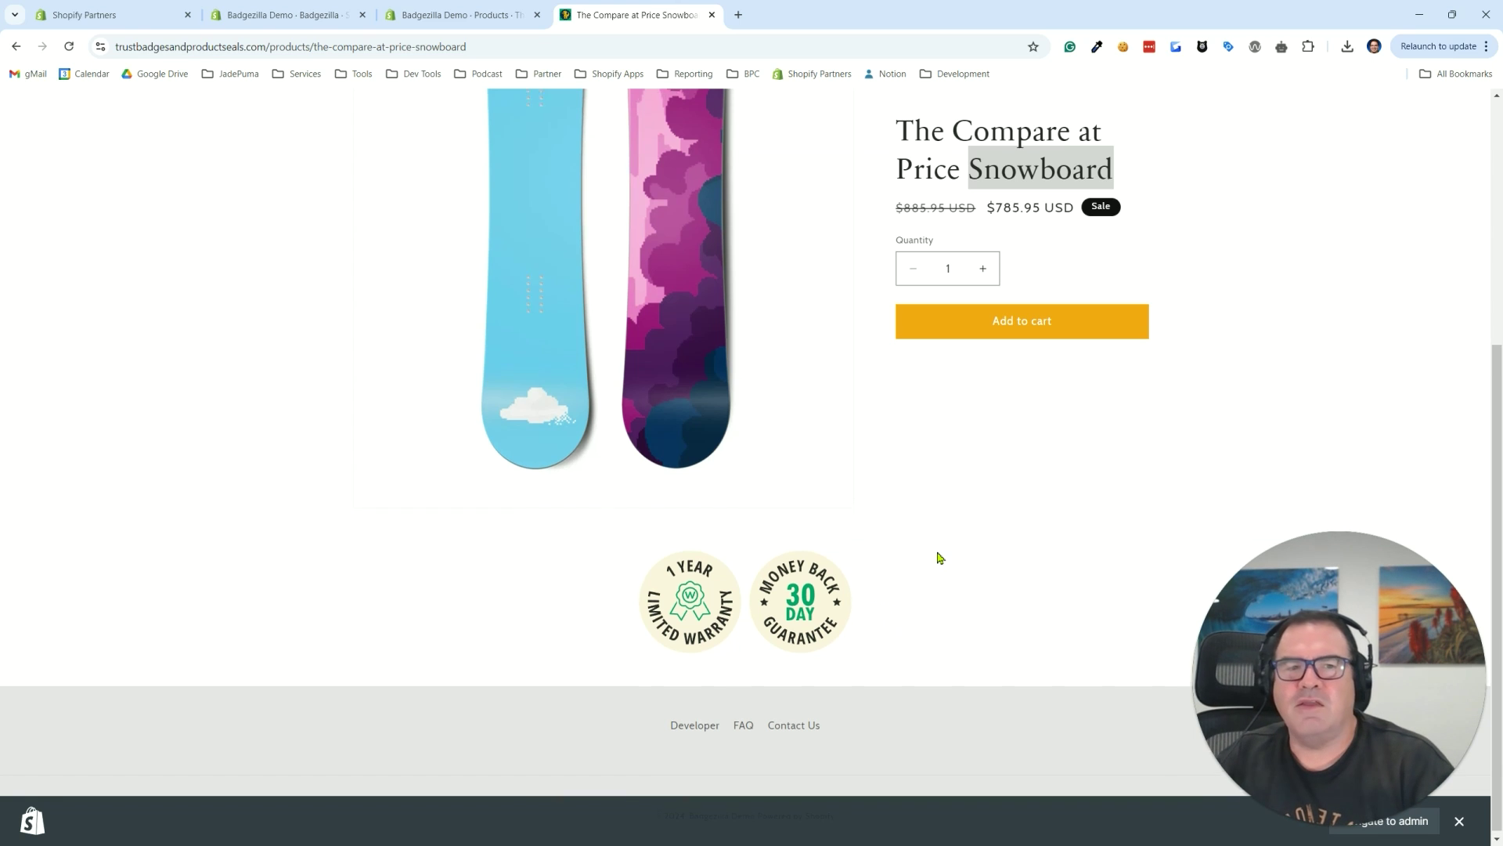
{"action": "scroll", "coordinate": [937, 557], "scroll_direction": "up", "scroll_amount": 2}
{"action": "scroll", "coordinate": [906, 459], "scroll_direction": "down", "scroll_amount": 2}
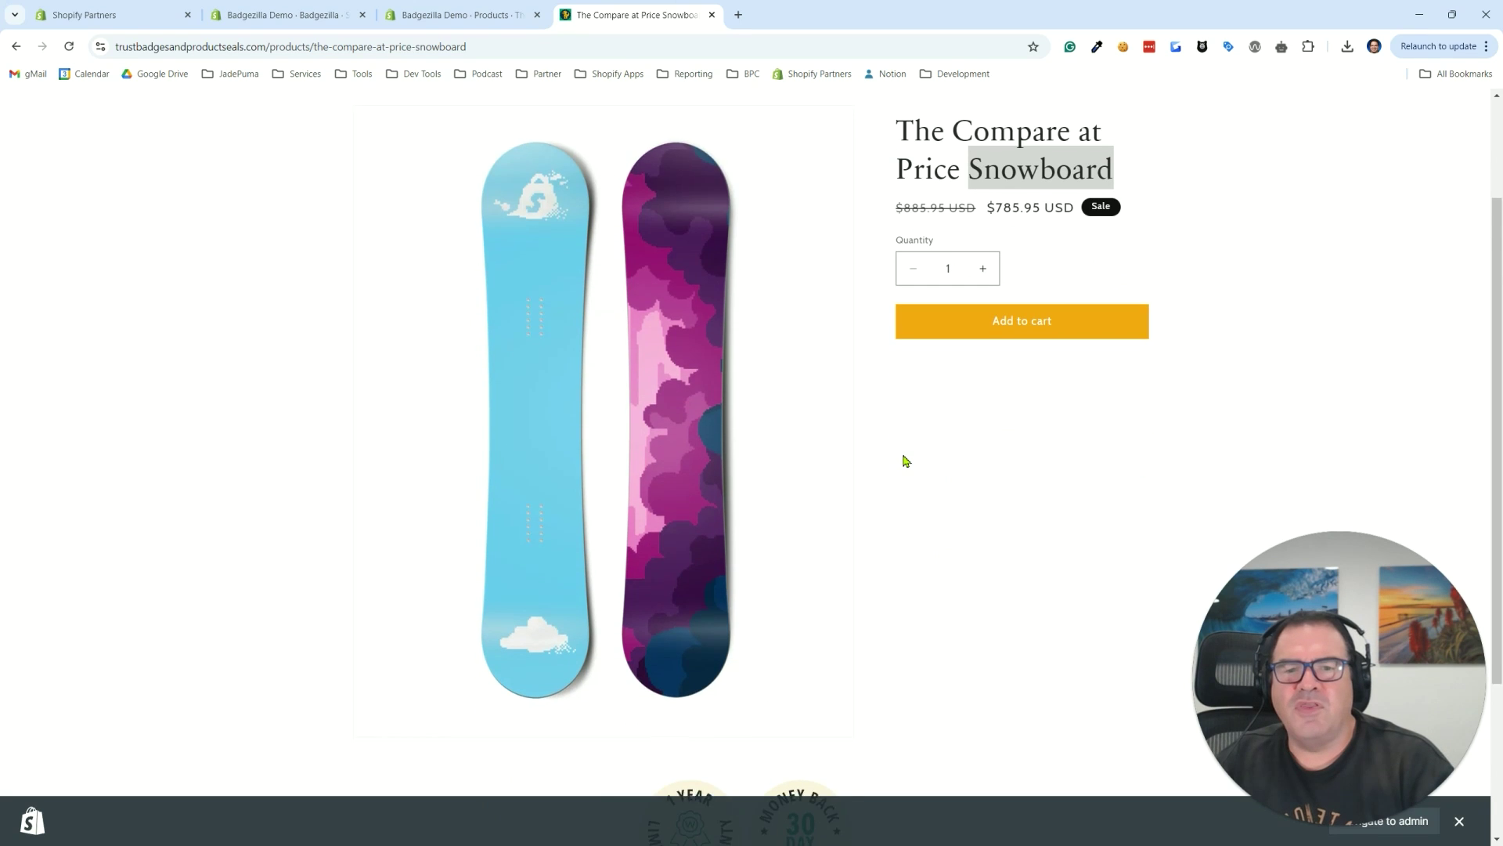
{"action": "scroll", "coordinate": [906, 461], "scroll_direction": "up", "scroll_amount": 2}
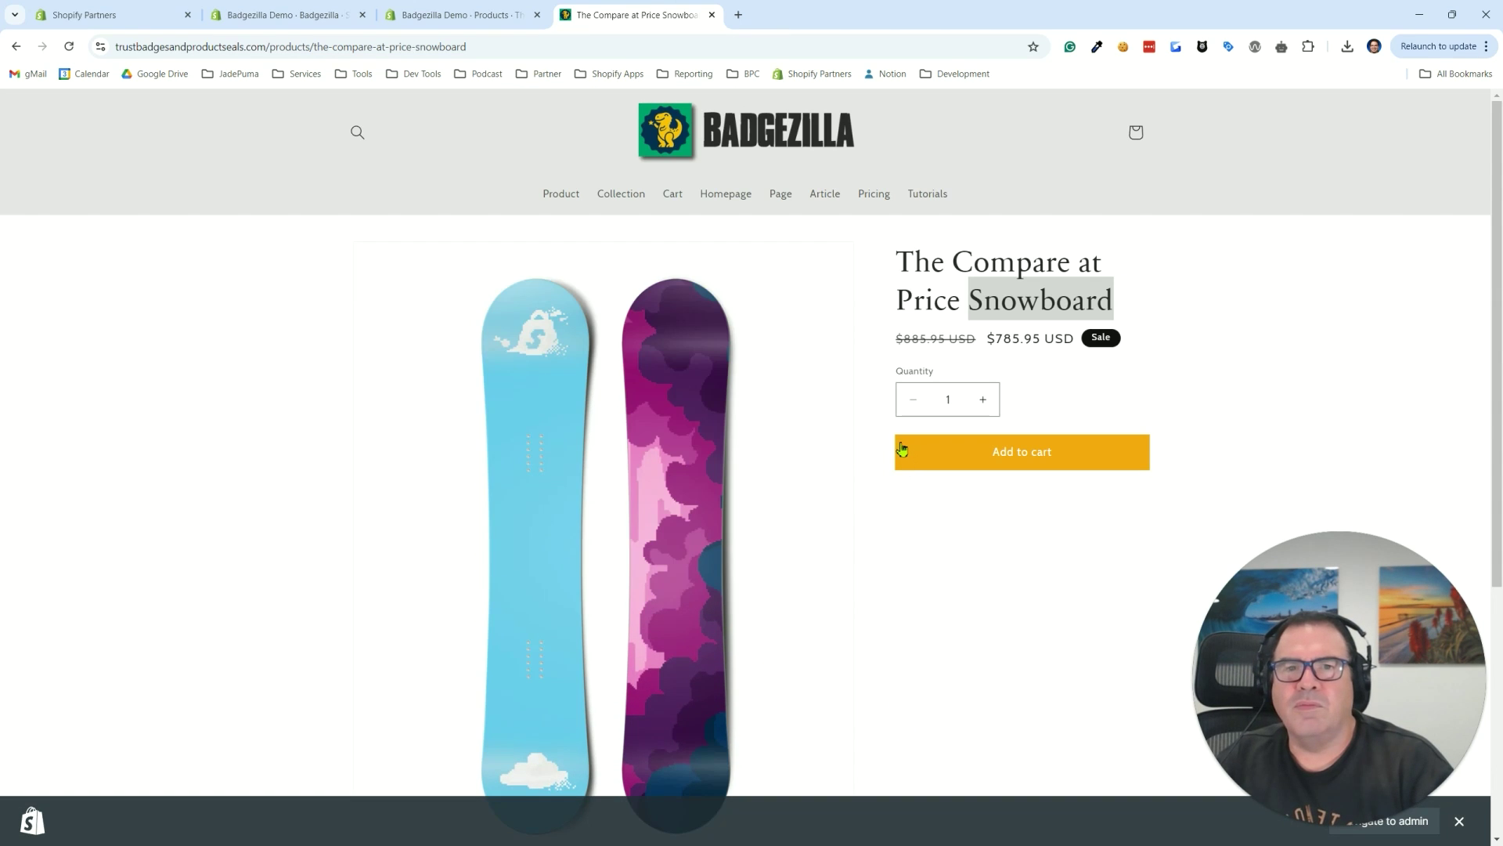
{"action": "left_click", "coordinate": [408, 20]}
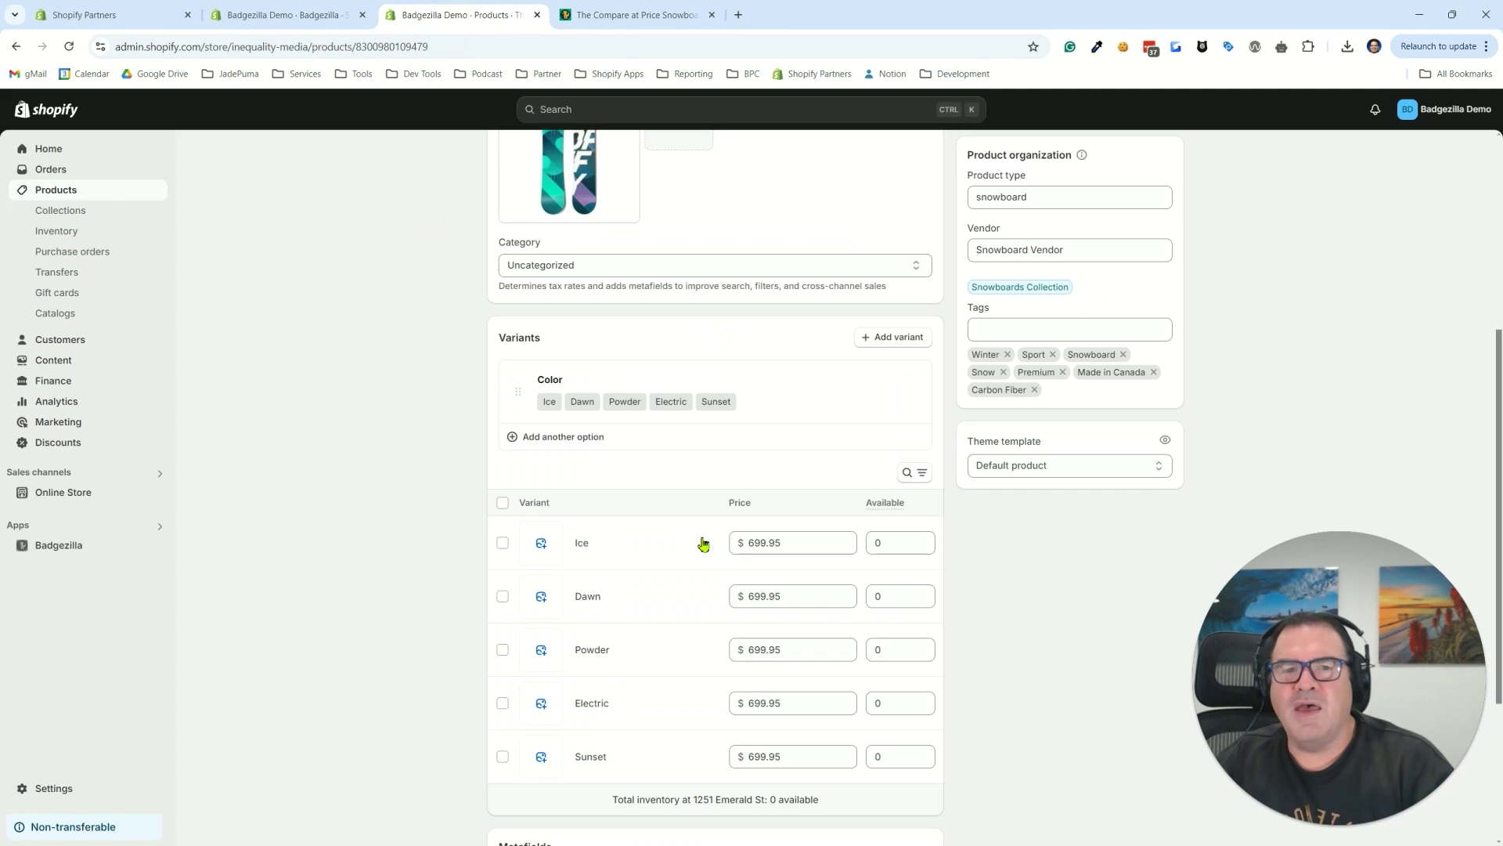
{"action": "left_click", "coordinate": [593, 26]}
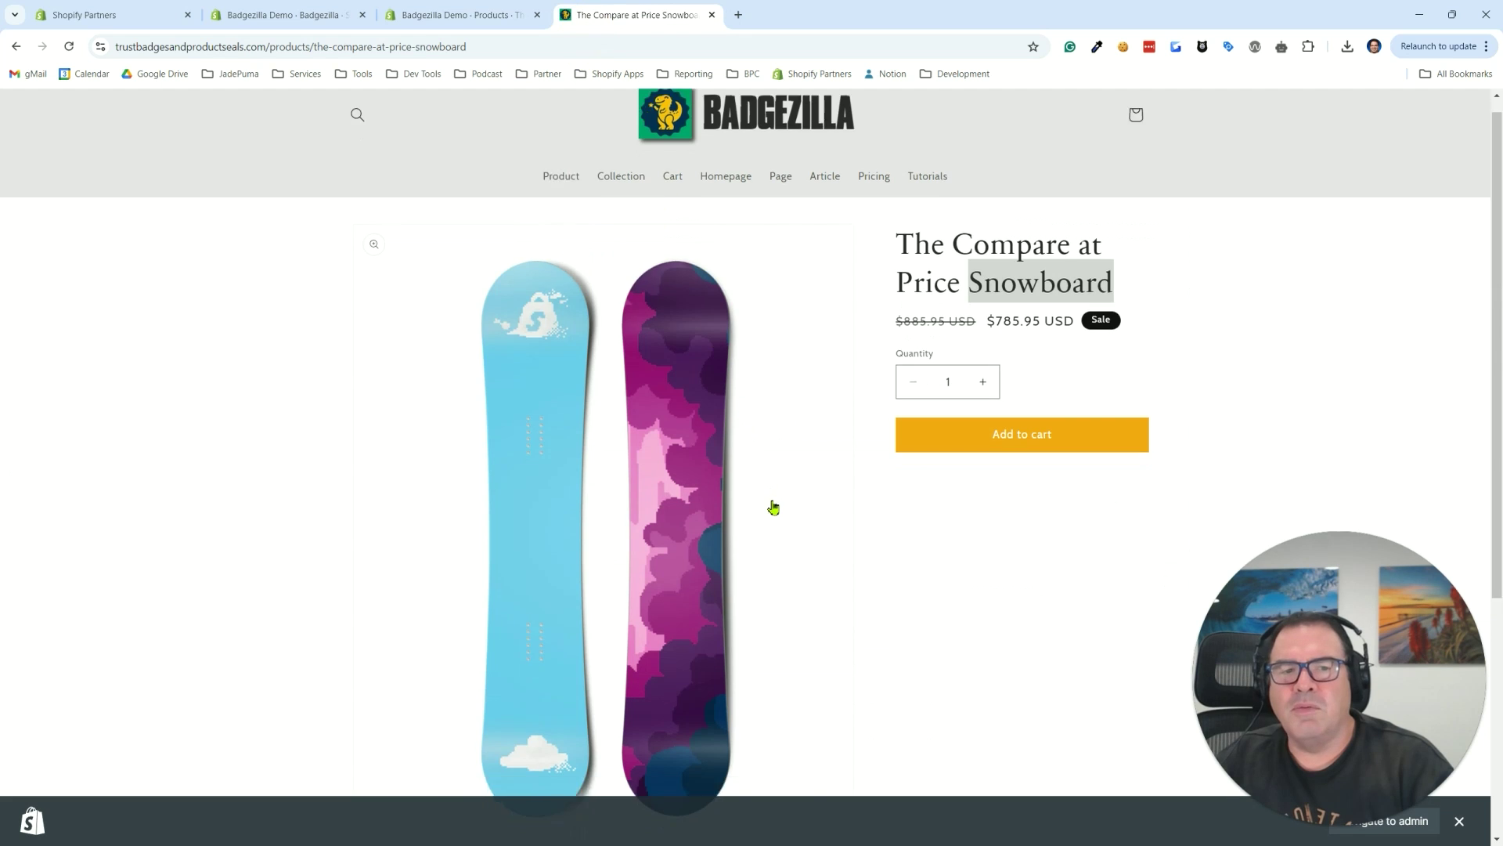
{"action": "scroll", "coordinate": [772, 506], "scroll_direction": "down", "scroll_amount": 2}
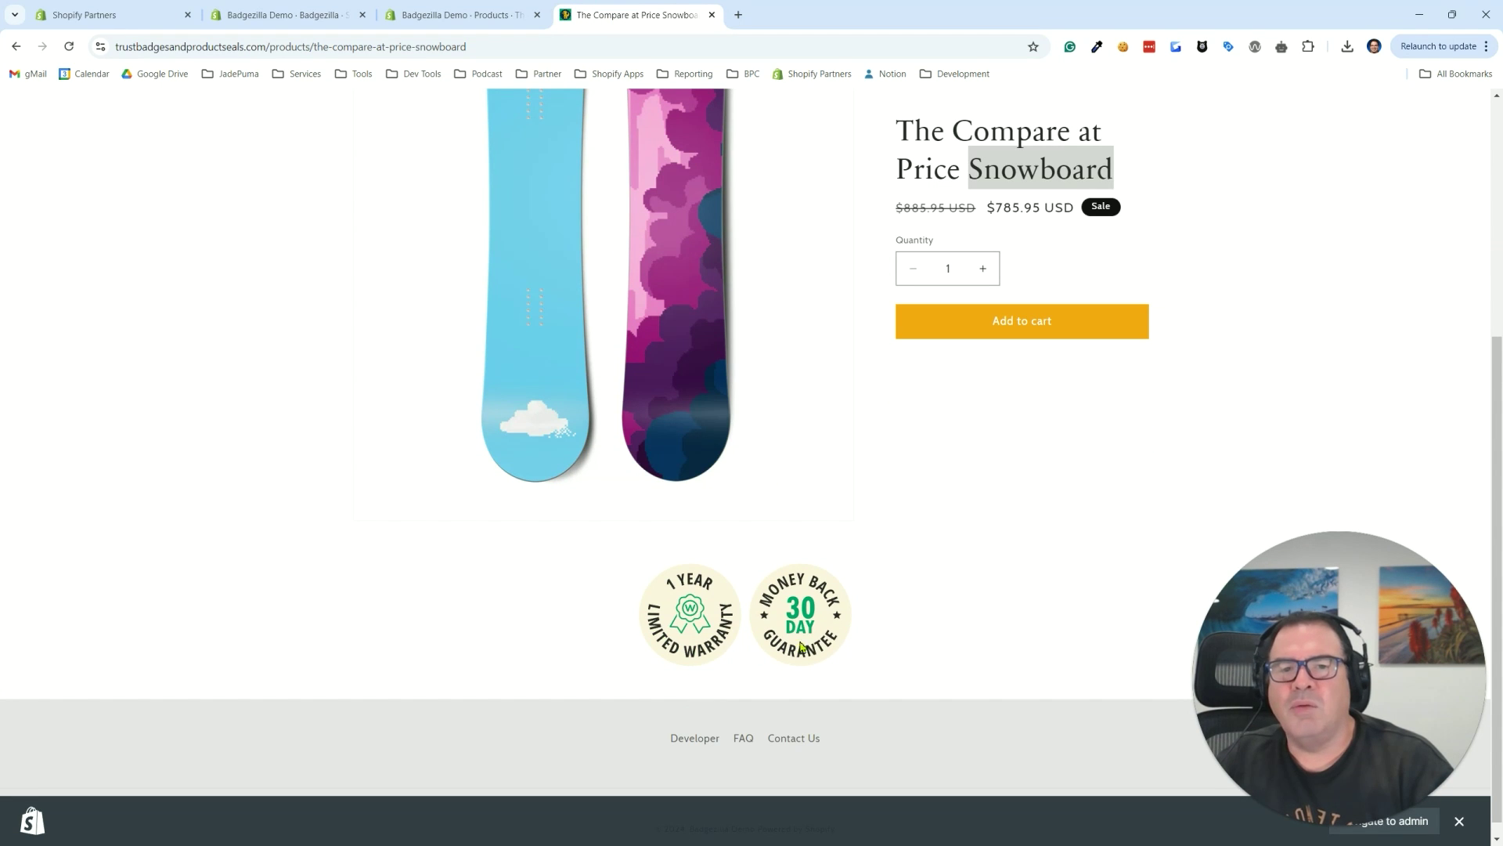